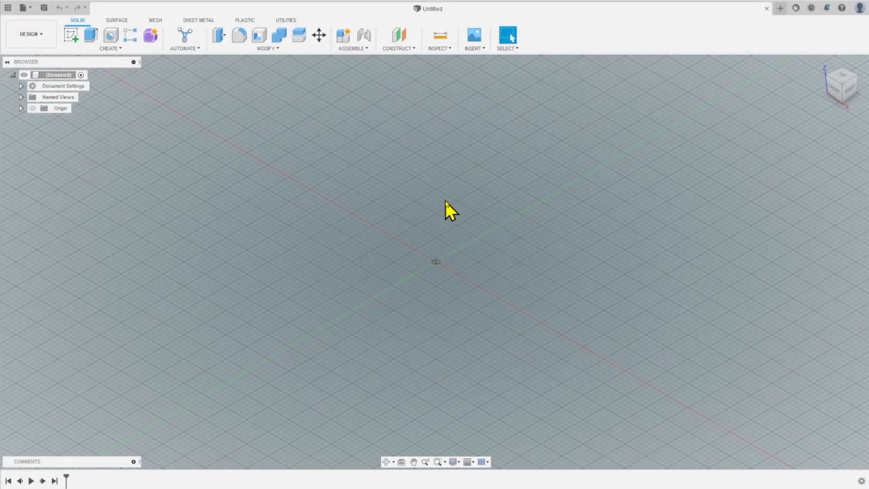
Open the Block-Wallaby.IGS file from the computer
{"action": "left_click", "coordinate": [30, 8]}
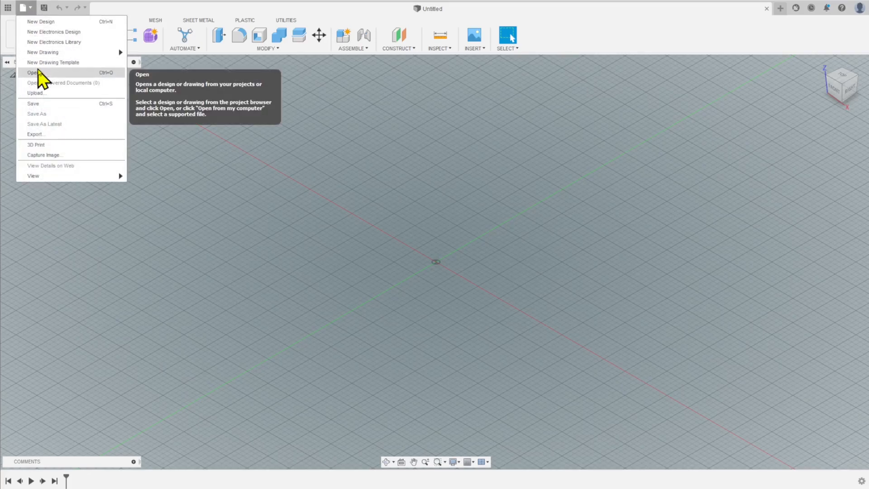
{"action": "left_click", "coordinate": [36, 73]}
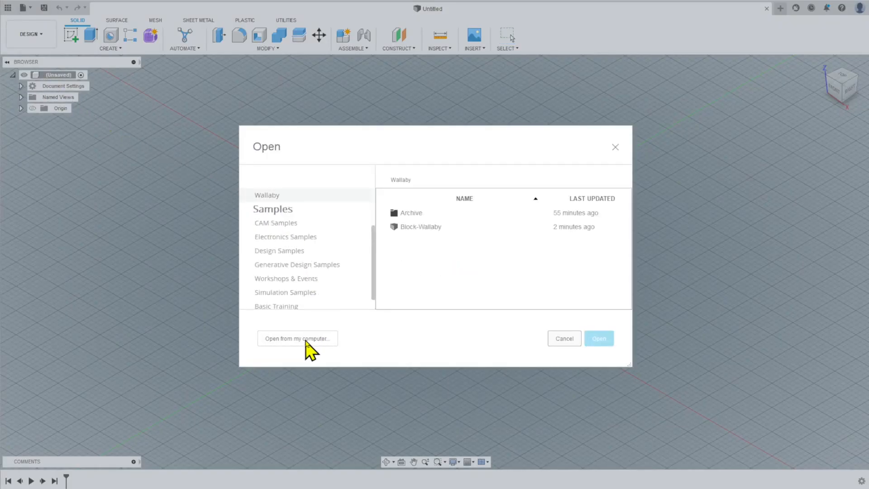
{"action": "left_click", "coordinate": [306, 340]}
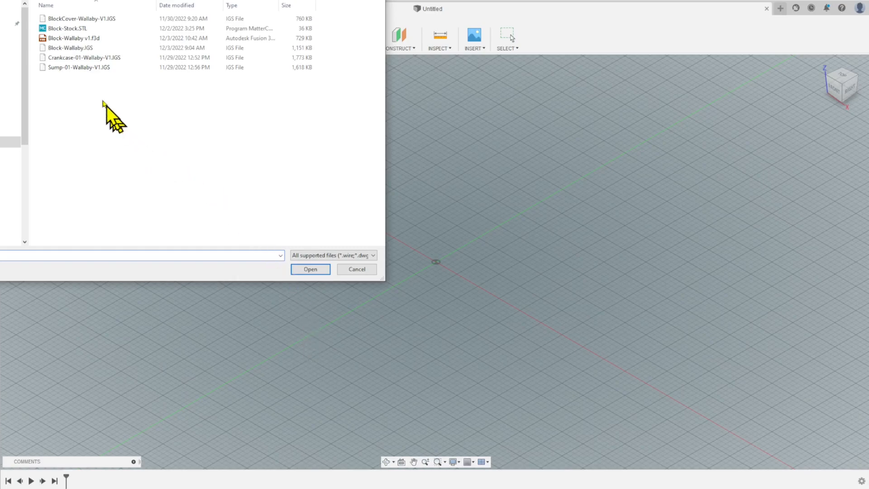
{"action": "double_click", "coordinate": [61, 48]}
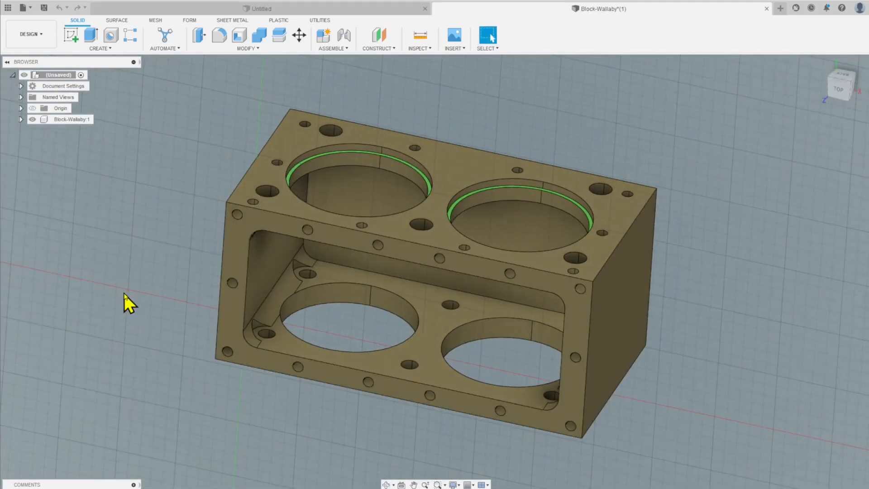
Insert the Block-Stock.STL mesh into the engine block design
{"action": "middle_click_drag", "start_coordinate": [124, 294], "coordinate": [126, 263], "text": "shift"}
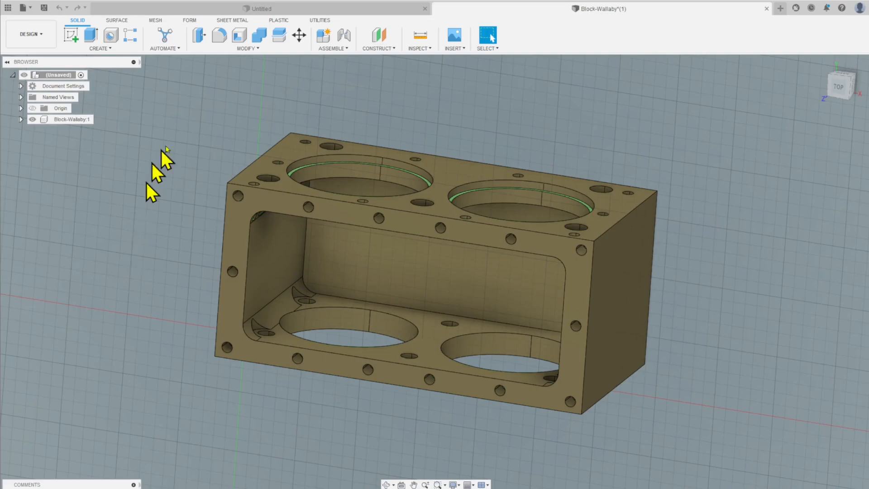
{"action": "left_click", "coordinate": [454, 48]}
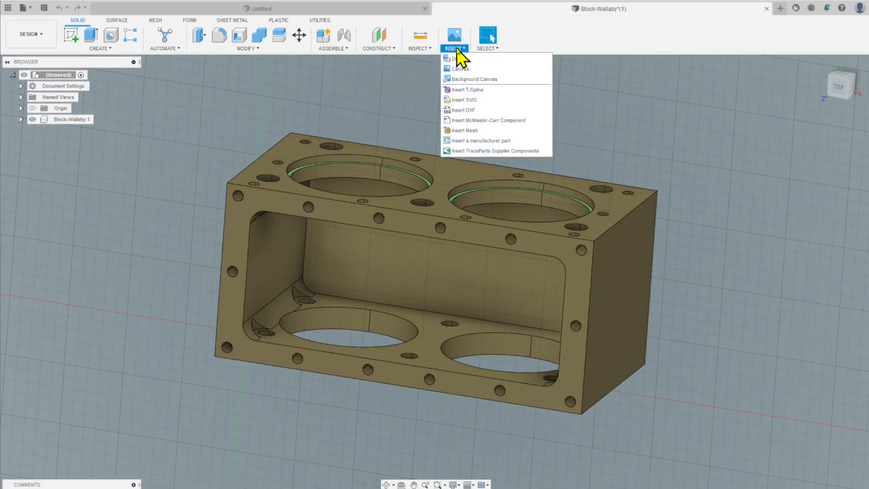
{"action": "left_click", "coordinate": [460, 130]}
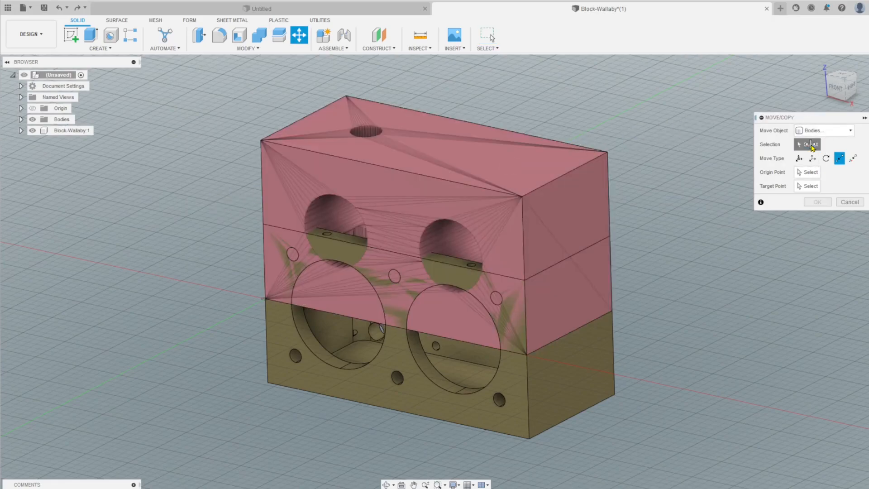
Move the stock mesh point to point, from its lower front corner to the matching lower corner of the block
{"action": "left_click", "coordinate": [572, 207]}
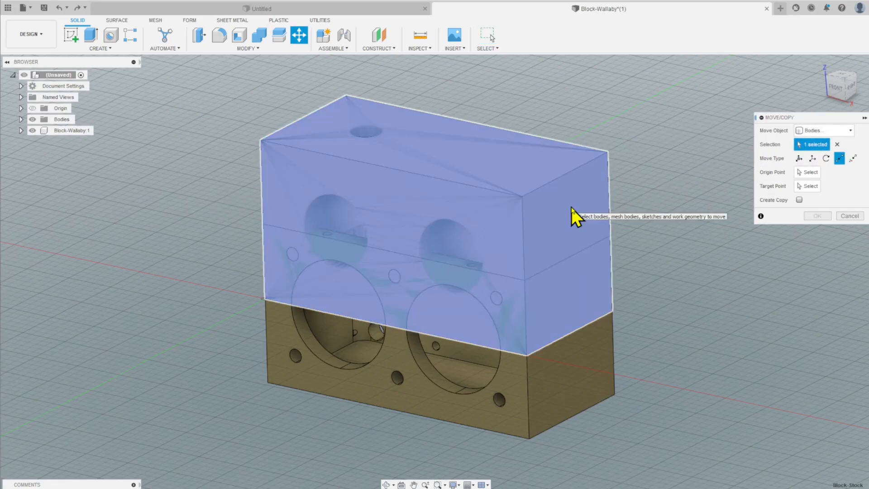
{"action": "left_click", "coordinate": [810, 175]}
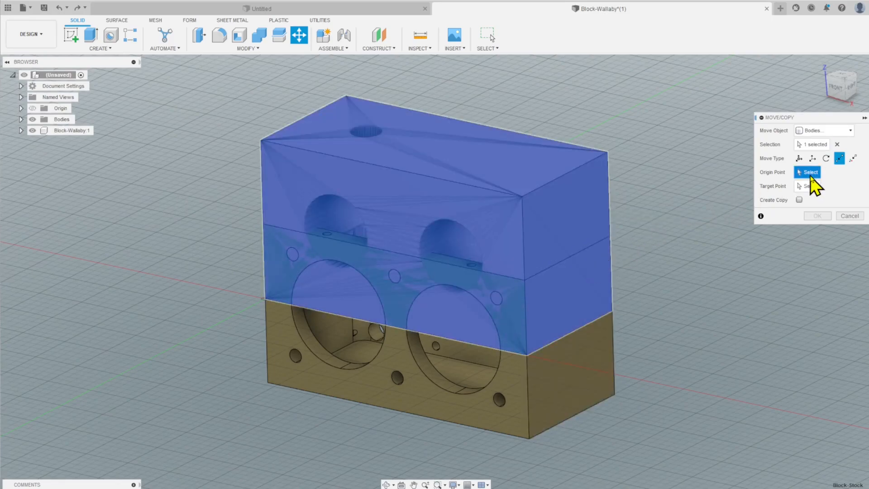
{"action": "left_click", "coordinate": [525, 353]}
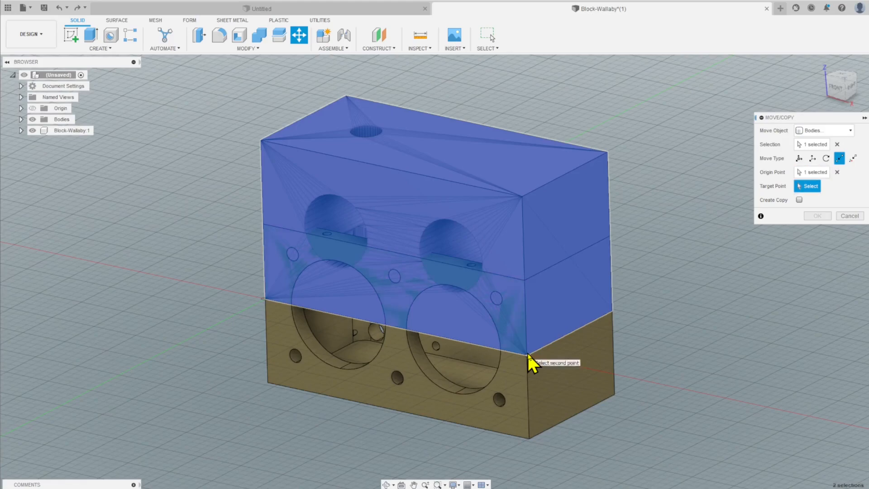
{"action": "left_click", "coordinate": [529, 439]}
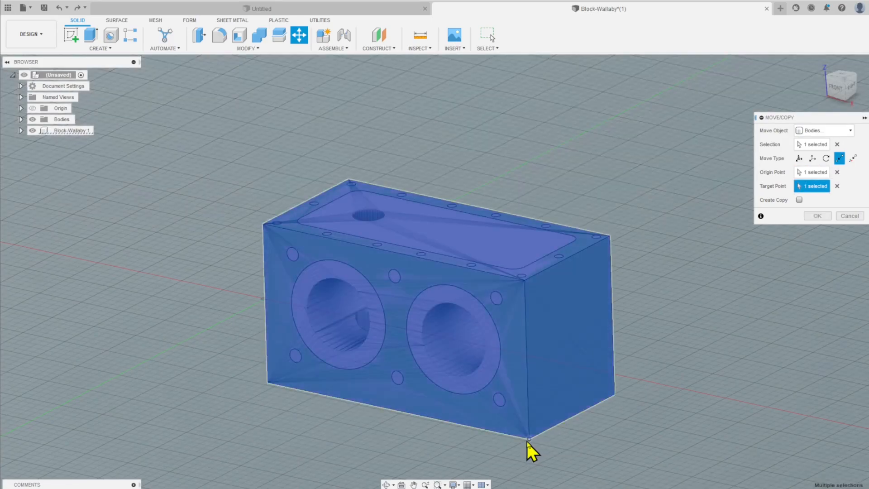
{"action": "left_click", "coordinate": [817, 216]}
Compare the stock mesh with the block by toggling their visibility, leaving Block-Stock hidden and Block-Wallaby shown
{"action": "middle_click_drag", "start_coordinate": [541, 266], "coordinate": [551, 235], "text": "shift"}
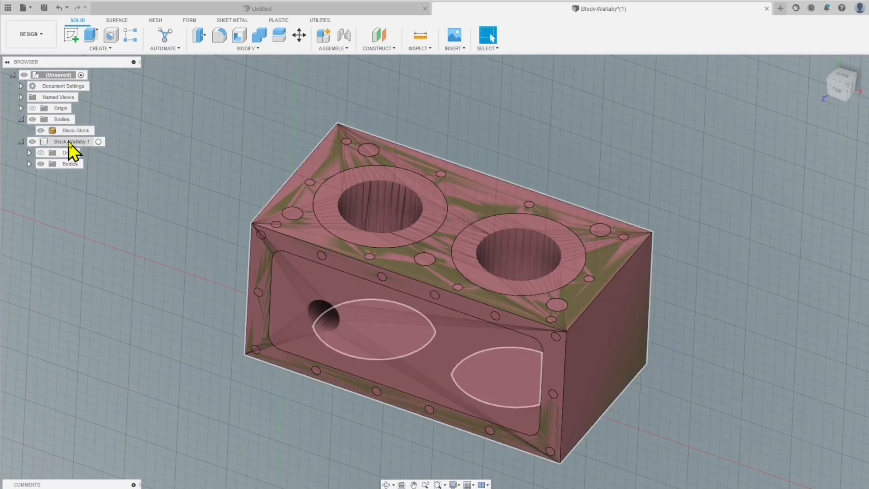
{"action": "left_click", "coordinate": [46, 131]}
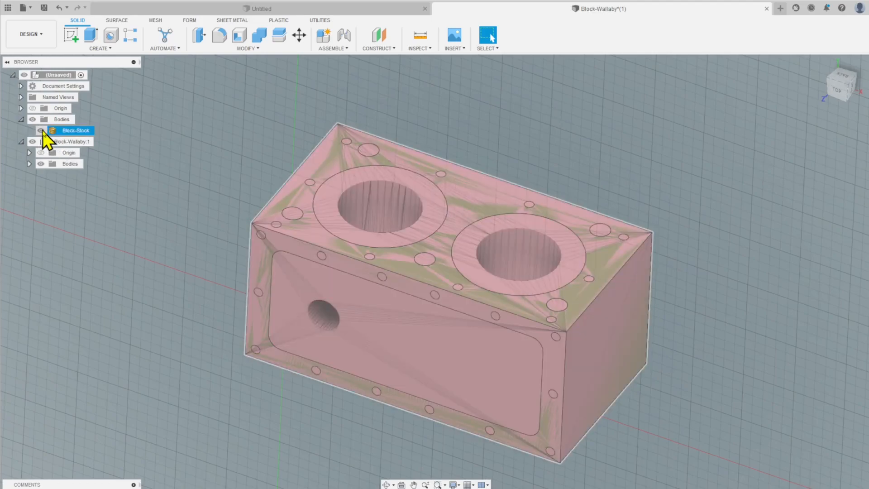
{"action": "left_click", "coordinate": [41, 130]}
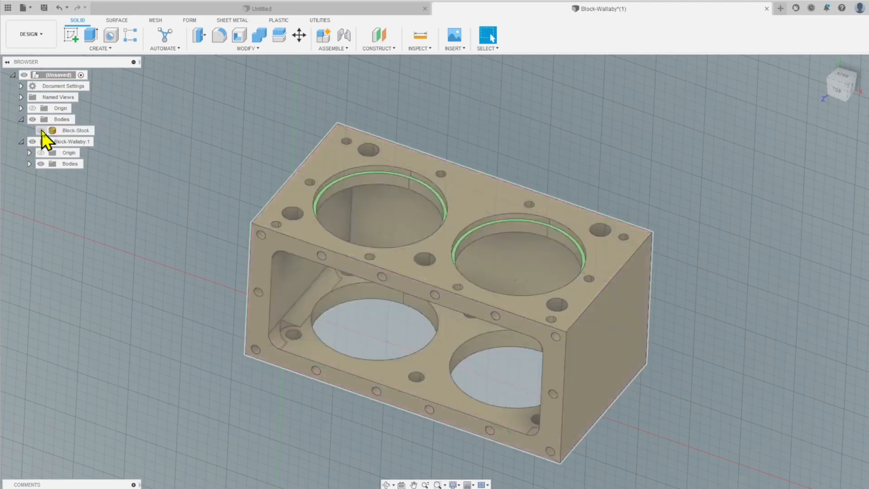
{"action": "left_click", "coordinate": [41, 131]}
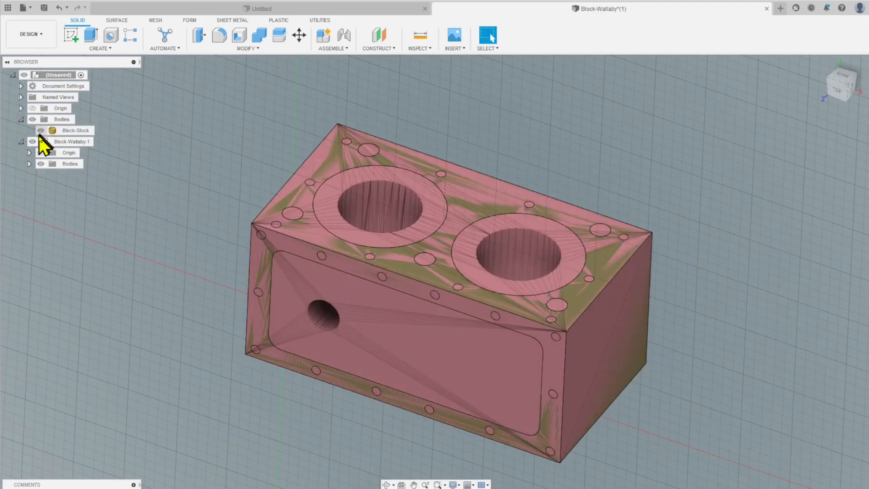
{"action": "left_click", "coordinate": [33, 141]}
{"action": "left_click", "coordinate": [34, 142]}
{"action": "left_click", "coordinate": [41, 131]}
Create a sketch on the flat inner back face of the block's rectangular cavity
{"action": "middle_click_drag", "start_coordinate": [163, 157], "coordinate": [199, 129], "text": "shift"}
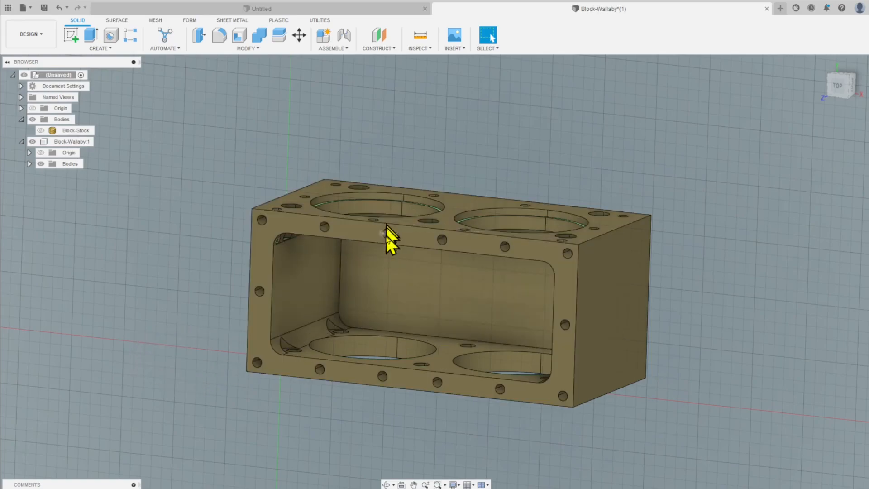
{"action": "middle_click_drag", "start_coordinate": [409, 163], "coordinate": [395, 262], "text": "shift"}
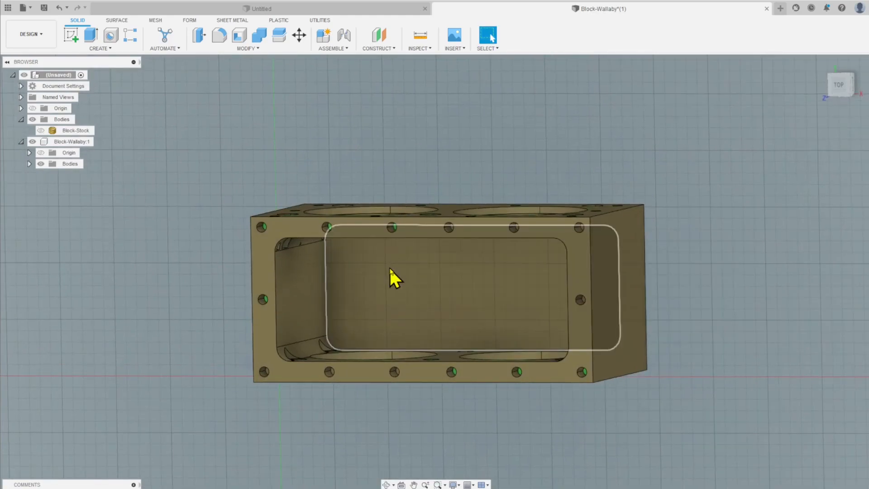
{"action": "left_click", "coordinate": [380, 301]}
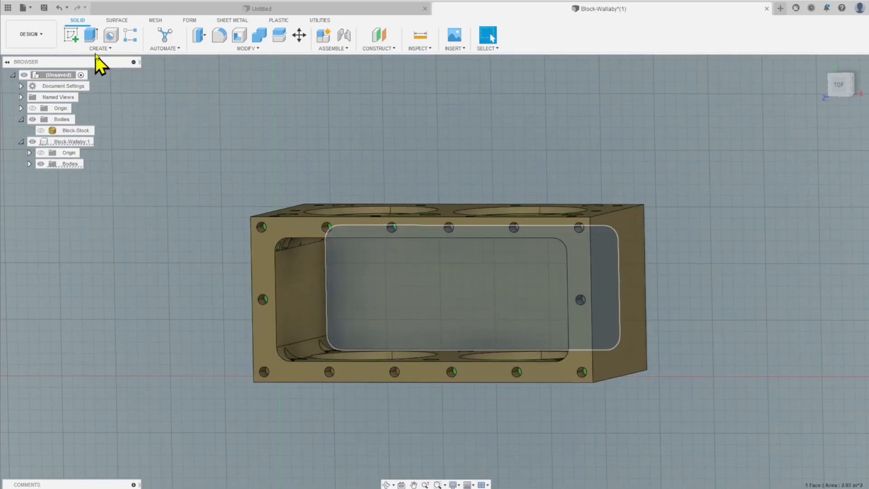
{"action": "left_click", "coordinate": [97, 48]}
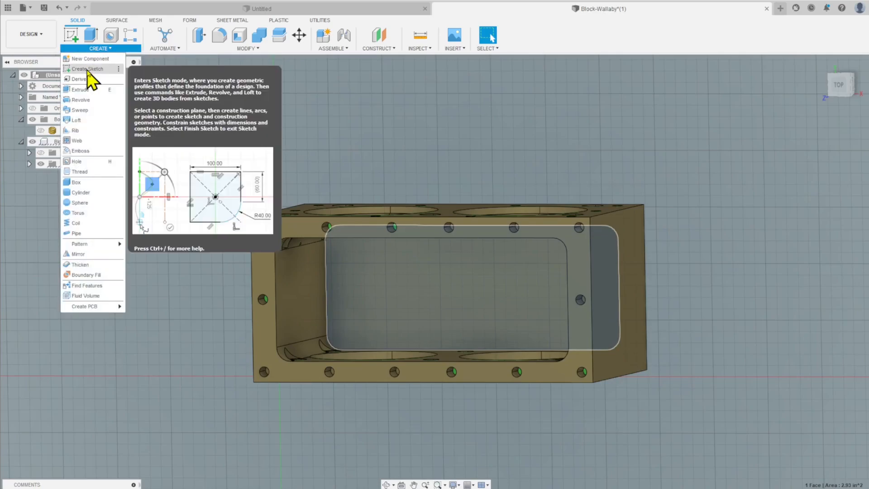
{"action": "left_click", "coordinate": [86, 68]}
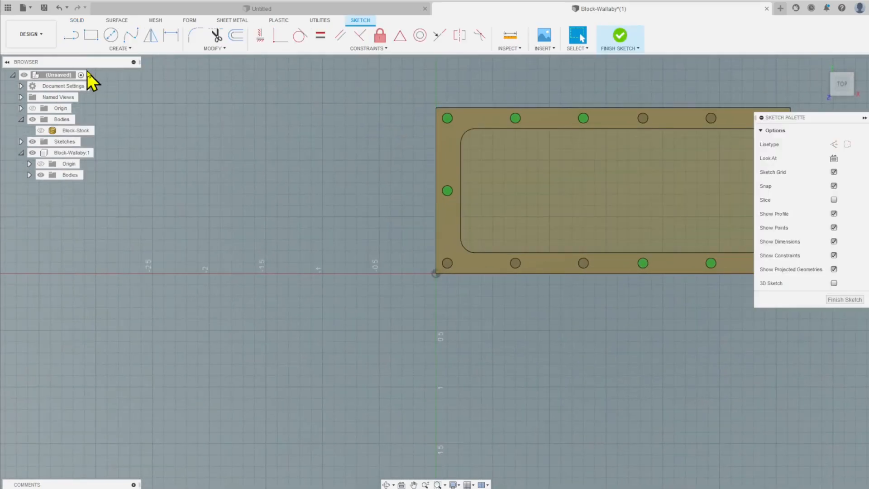
Sketch a circle about 0.17 in in diameter in the left half of the cavity face
{"action": "left_click", "coordinate": [110, 35]}
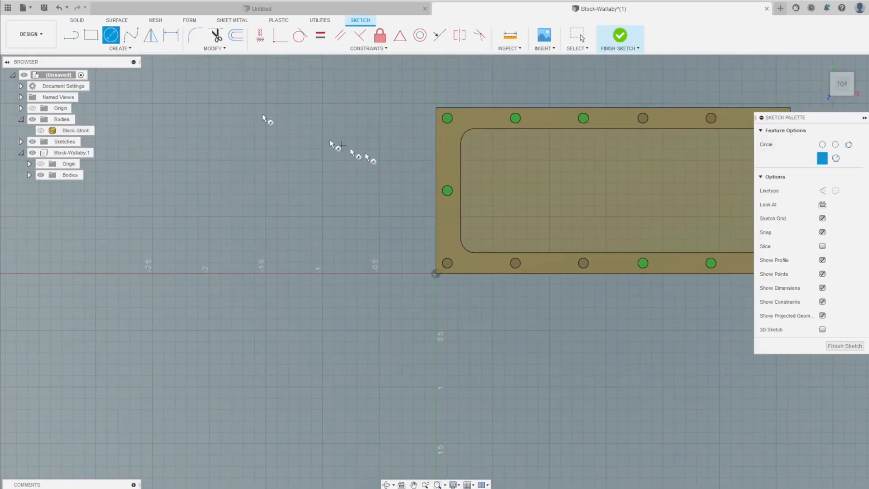
{"action": "left_click", "coordinate": [510, 190]}
{"action": "left_click", "coordinate": [515, 199]}
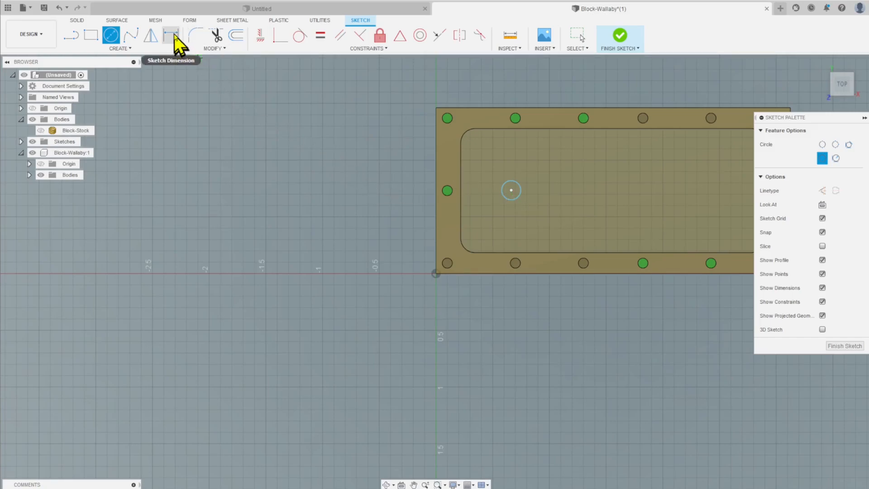
Dimension the circle's diameter as 0.1 in
{"action": "left_click", "coordinate": [178, 43]}
{"action": "left_click", "coordinate": [518, 184]}
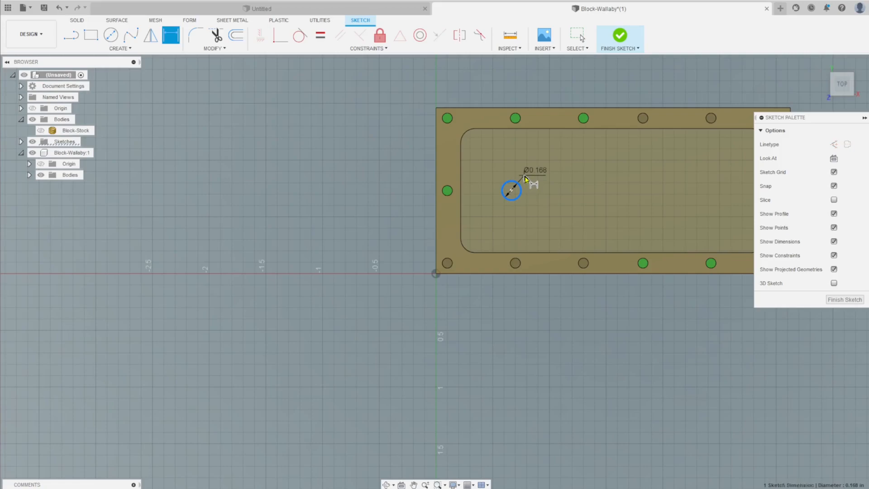
{"action": "left_click", "coordinate": [525, 175]}
{"action": "key", "text": "BackSpace"}
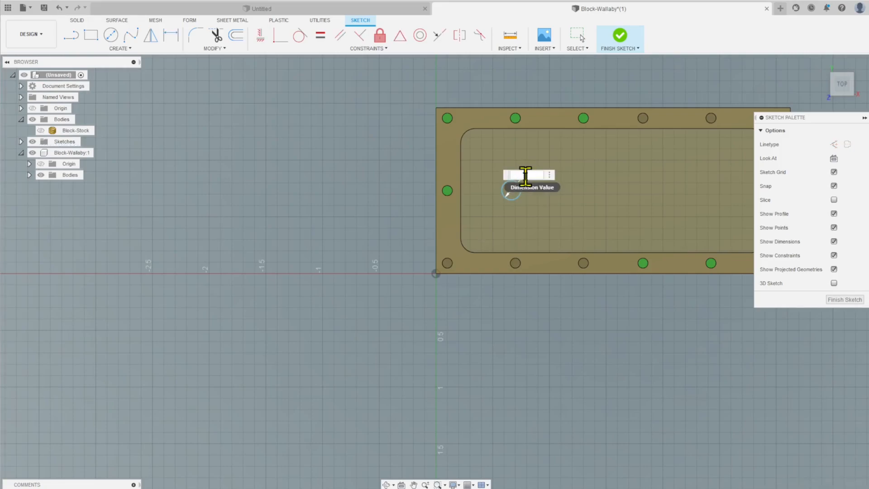
{"action": "type", "text": "0.1"}
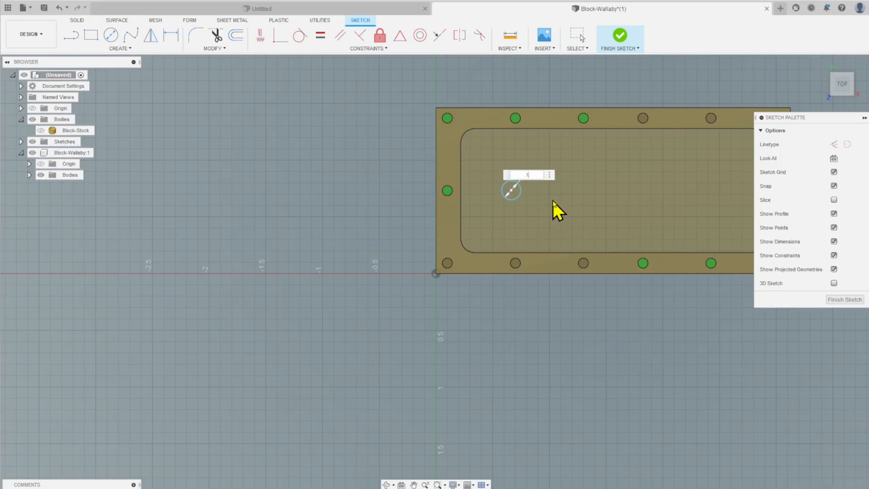
{"action": "key", "text": "Return"}
Dimension the circle's center 0.75 in horizontally from the block's left edge
{"action": "left_click", "coordinate": [511, 190]}
{"action": "left_click", "coordinate": [436, 194]}
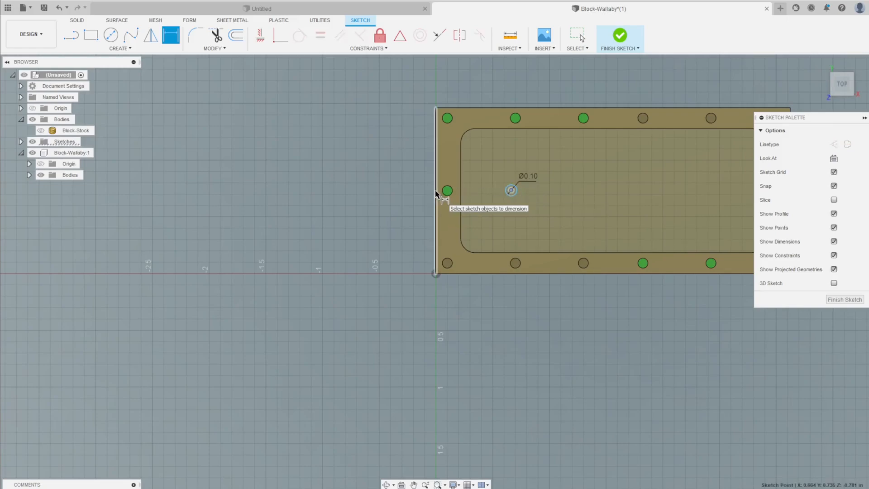
{"action": "left_click", "coordinate": [392, 208]}
{"action": "key", "text": "BackSpace"}
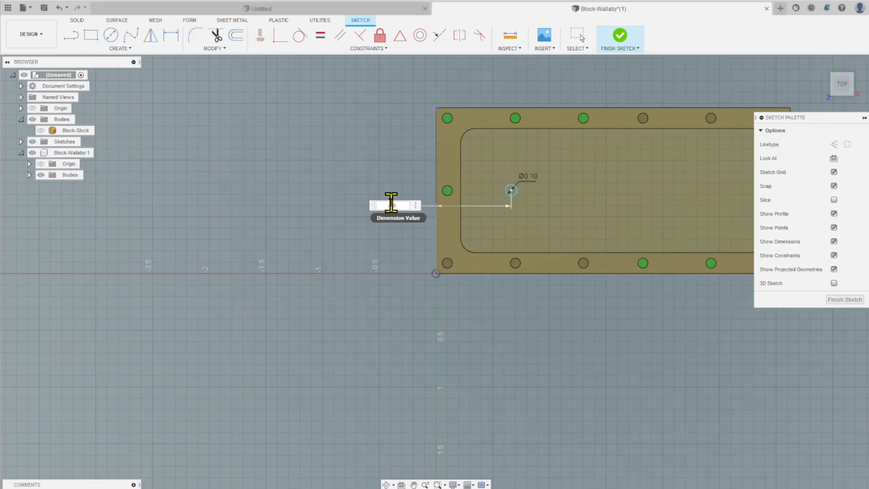
{"action": "type", "text": ".75"}
{"action": "key", "text": "Return"}
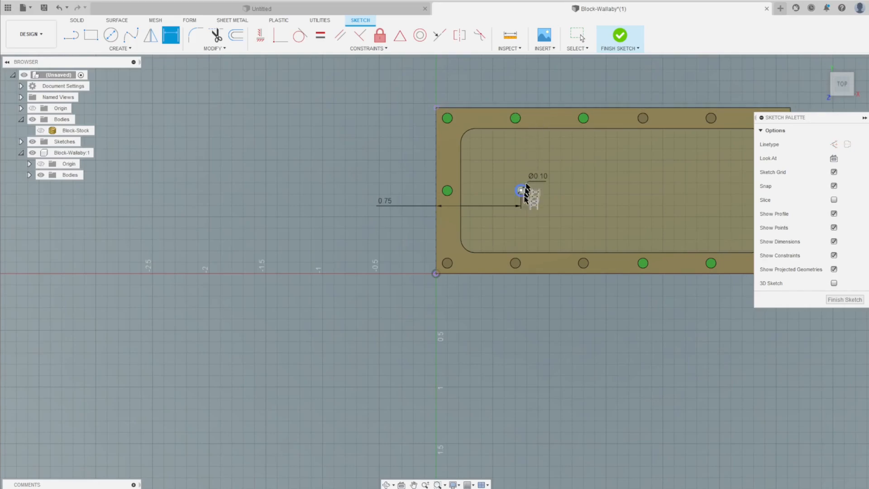
Dimension the circle's center 0.75 in vertically from the block's upper edge and finish the sketch
{"action": "left_click", "coordinate": [521, 190]}
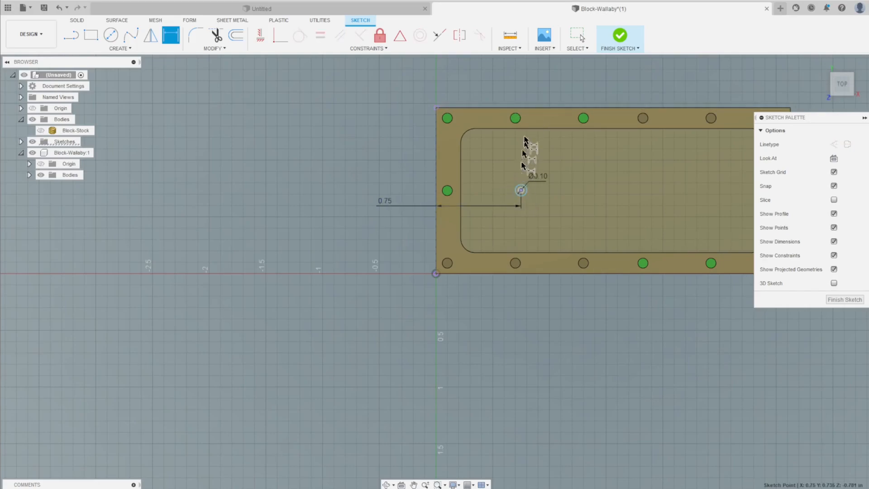
{"action": "left_click", "coordinate": [529, 109]}
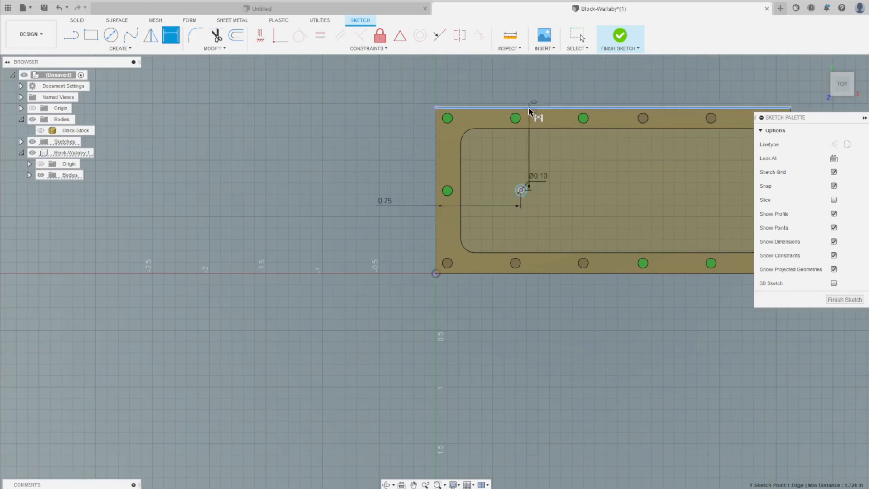
{"action": "left_click", "coordinate": [423, 156]}
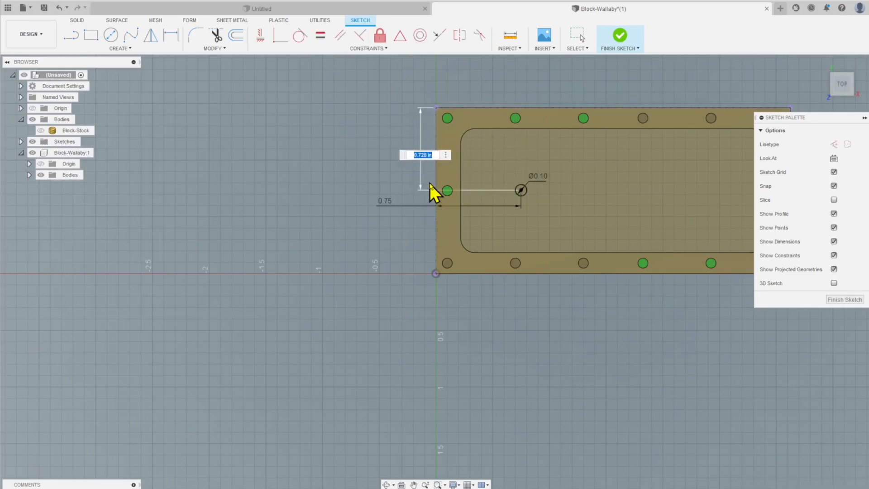
{"action": "type", "text": ".75"}
{"action": "key", "text": "Return"}
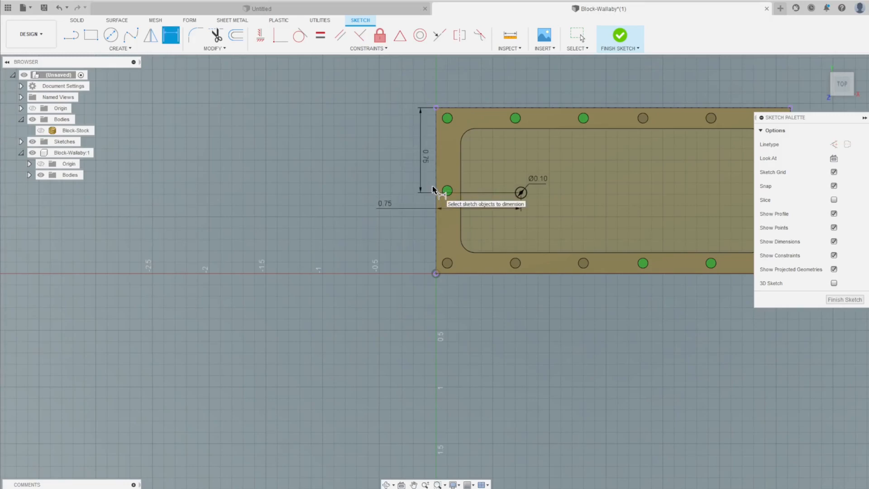
{"action": "left_click", "coordinate": [844, 299]}
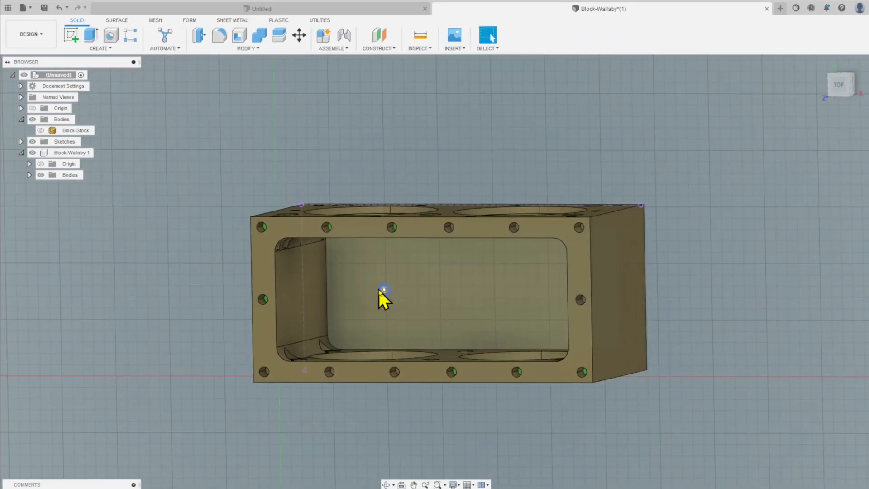
Switch to the Manufacture workspace and create a new milling setup for the engine block
{"action": "middle_click_drag", "start_coordinate": [231, 296], "coordinate": [253, 285], "text": "shift"}
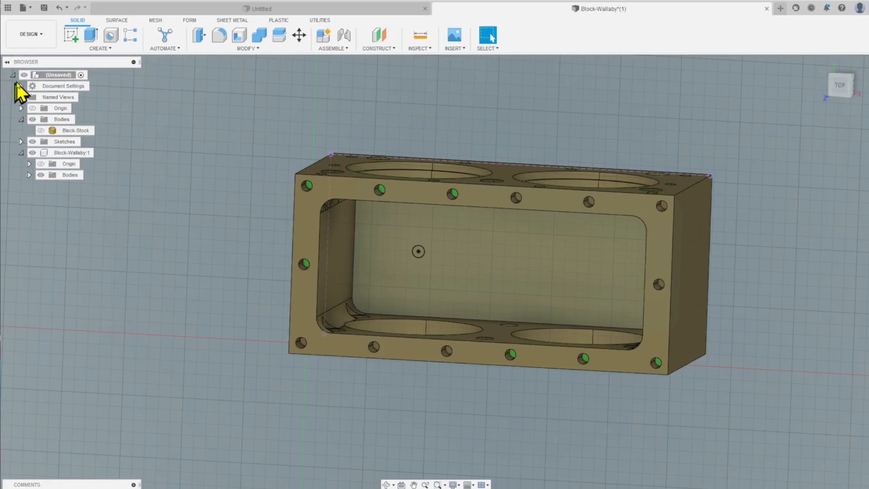
{"action": "left_click", "coordinate": [44, 37]}
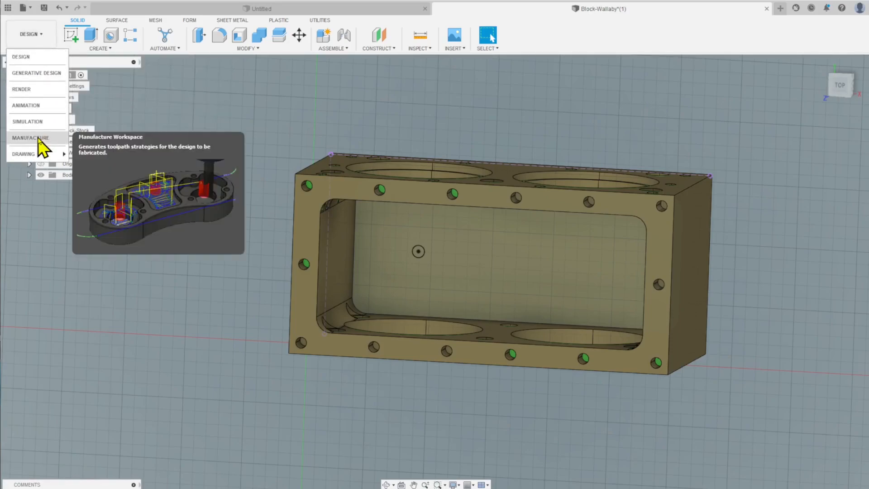
{"action": "left_click", "coordinate": [39, 138]}
{"action": "left_click", "coordinate": [77, 48]}
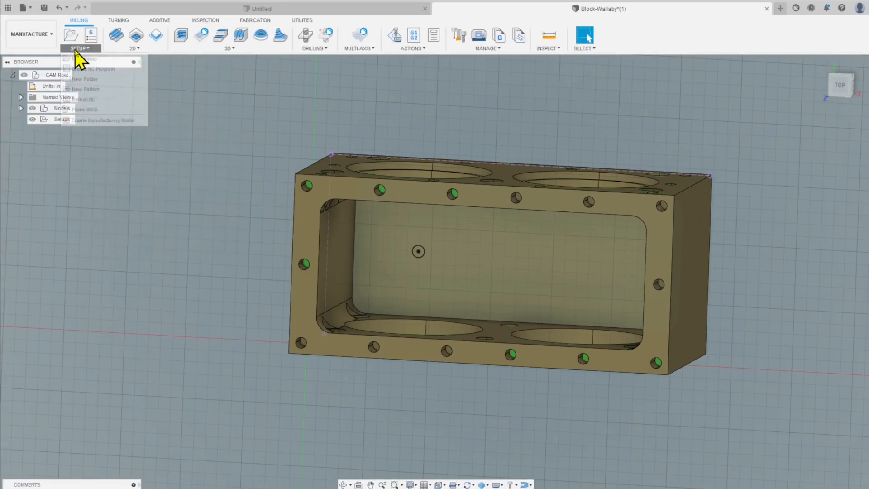
{"action": "left_click", "coordinate": [79, 58]}
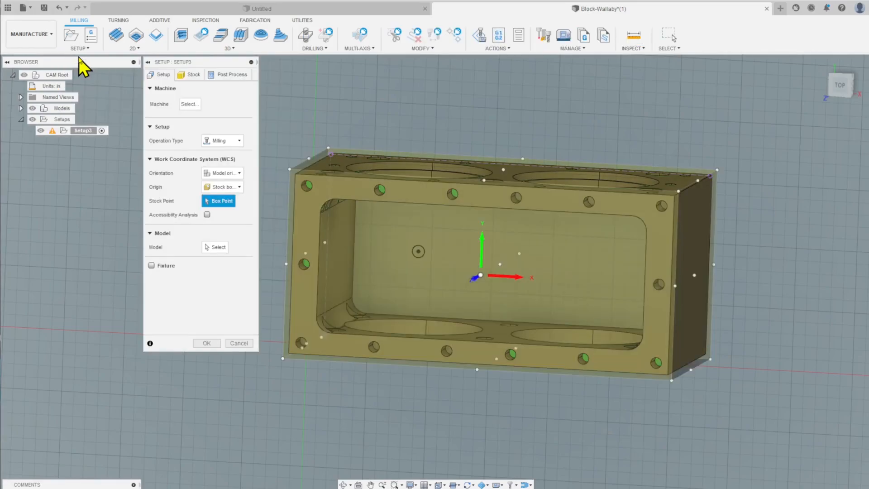
Define the setup's stock from a solid, using the Block-Stock mesh body
{"action": "left_click", "coordinate": [194, 74]}
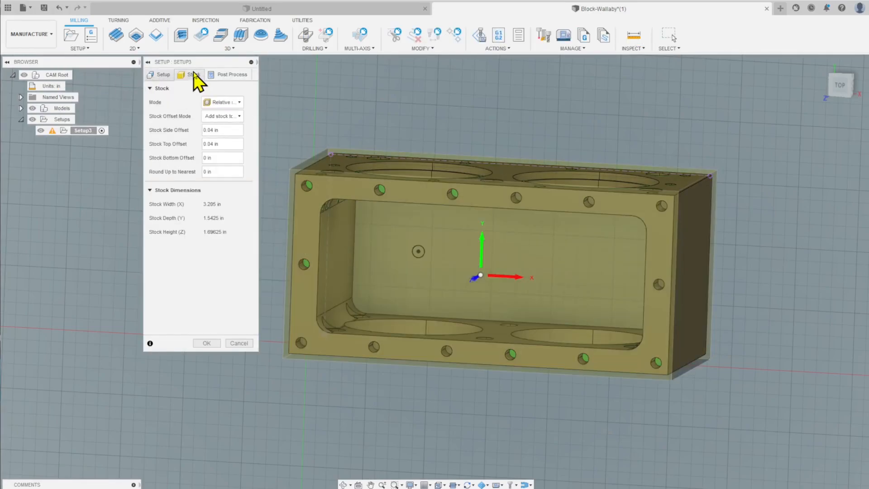
{"action": "left_click", "coordinate": [236, 102]}
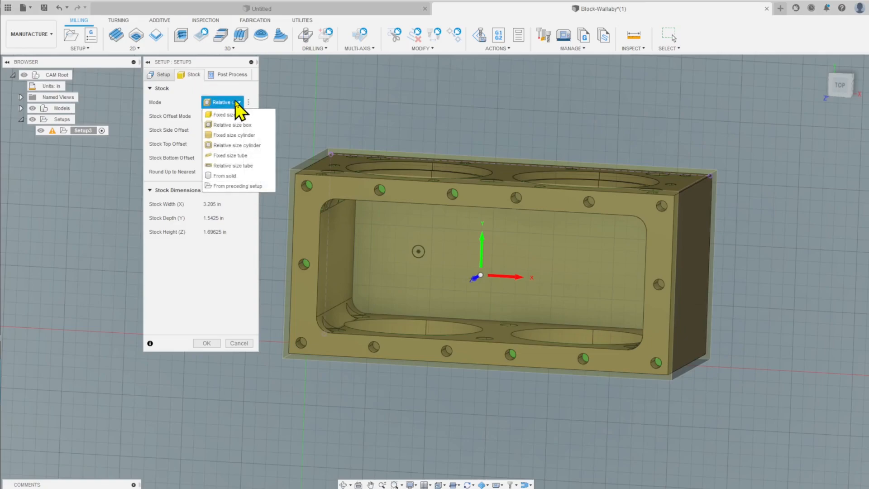
{"action": "left_click", "coordinate": [244, 177]}
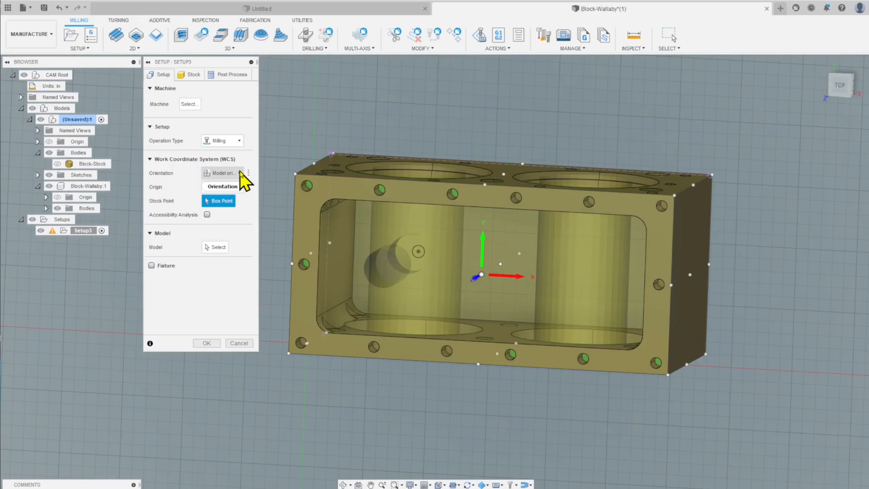
Orient the setup's coordinate system with Z along the block's vertical corner edge and X along its short upper edge, with X flipped
{"action": "left_click", "coordinate": [239, 173]}
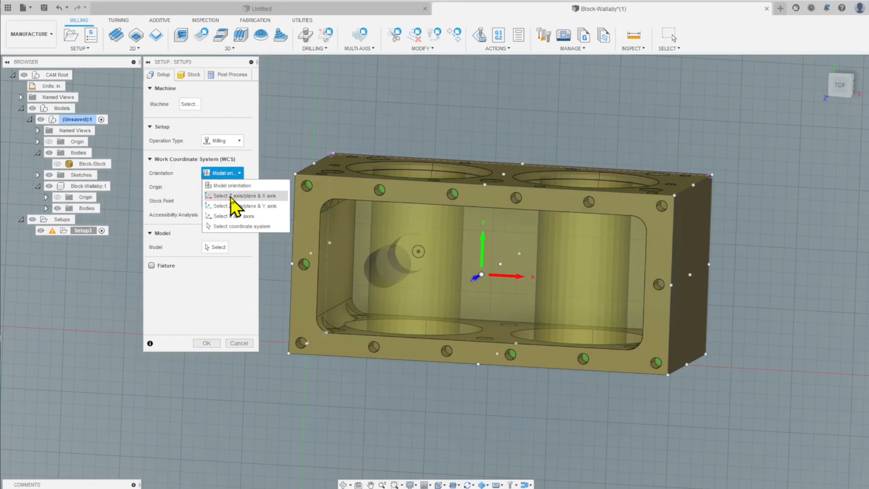
{"action": "left_click", "coordinate": [232, 196]}
{"action": "middle_click_drag", "start_coordinate": [382, 252], "coordinate": [407, 209], "text": "shift"}
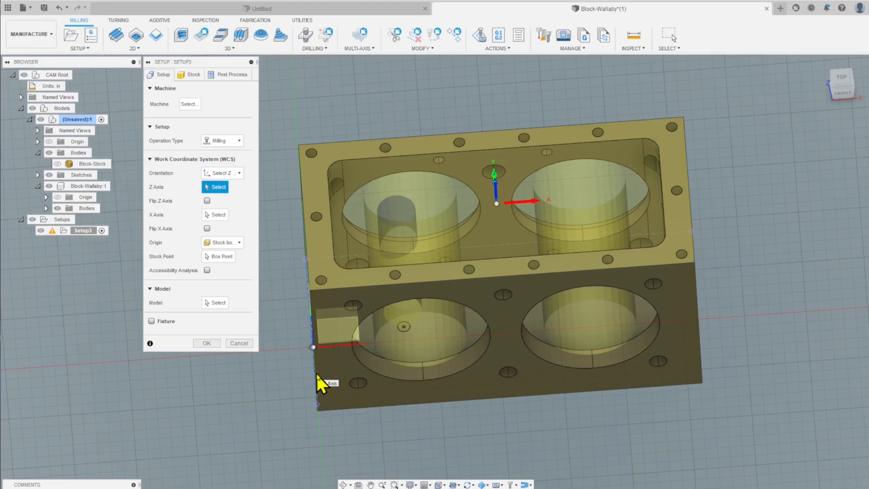
{"action": "middle_click_drag", "start_coordinate": [316, 373], "coordinate": [330, 359], "text": "shift"}
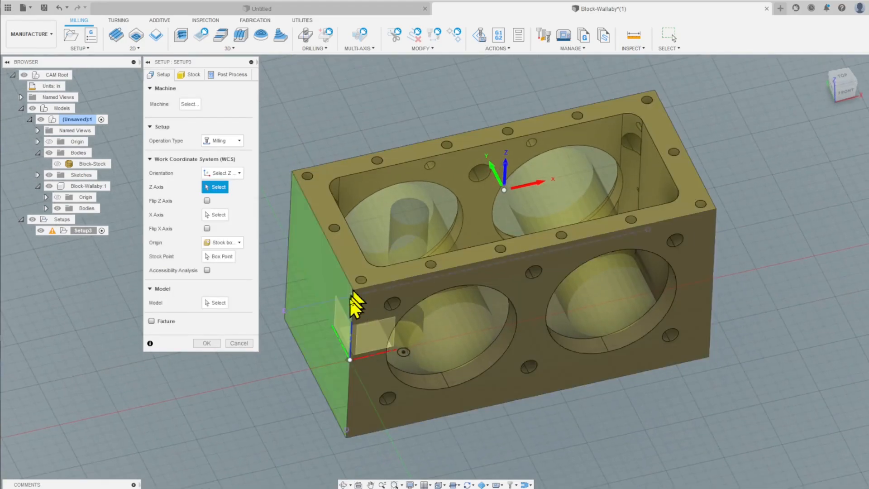
{"action": "left_click", "coordinate": [353, 306]}
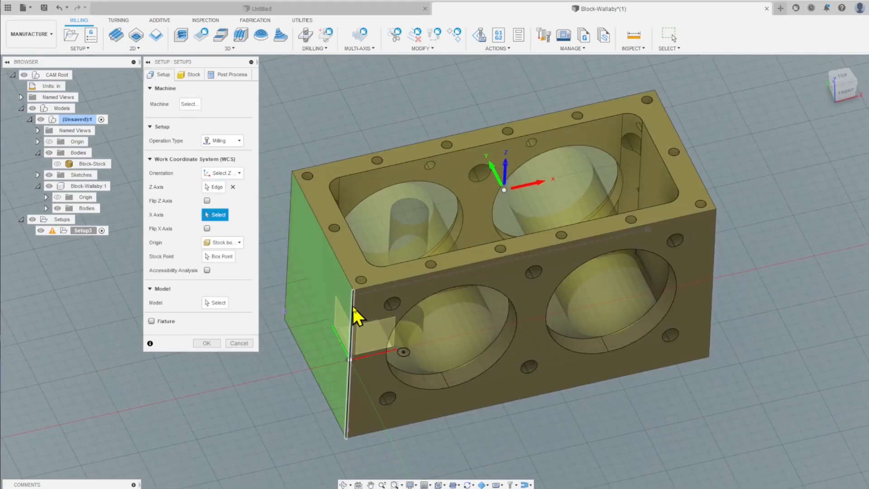
{"action": "left_click", "coordinate": [341, 262]}
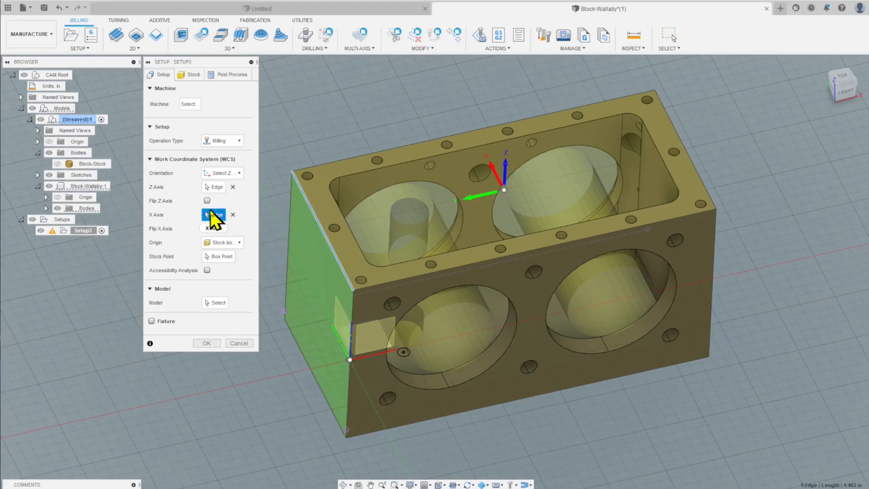
{"action": "left_click", "coordinate": [207, 229]}
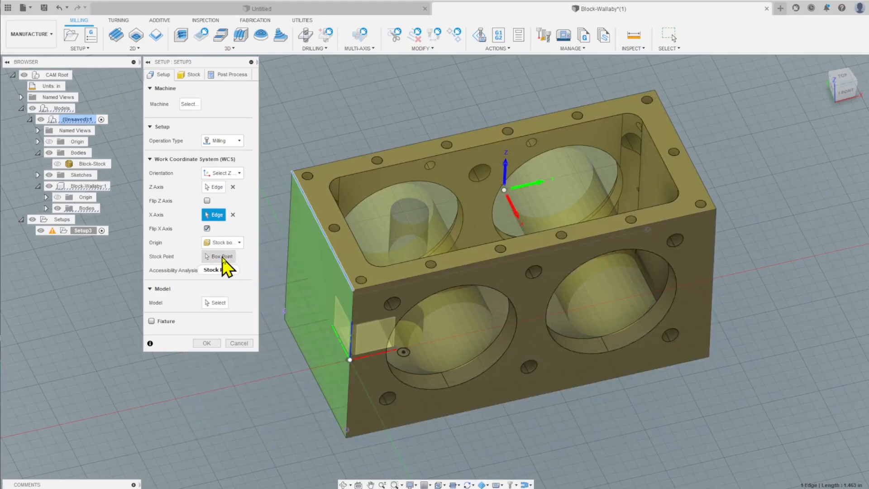
Place the setup origin on the stock's upper front-left corner point and choose the Block-Wallaby component as the model to complete the setup
{"action": "left_click", "coordinate": [222, 257]}
{"action": "left_click", "coordinate": [354, 291]}
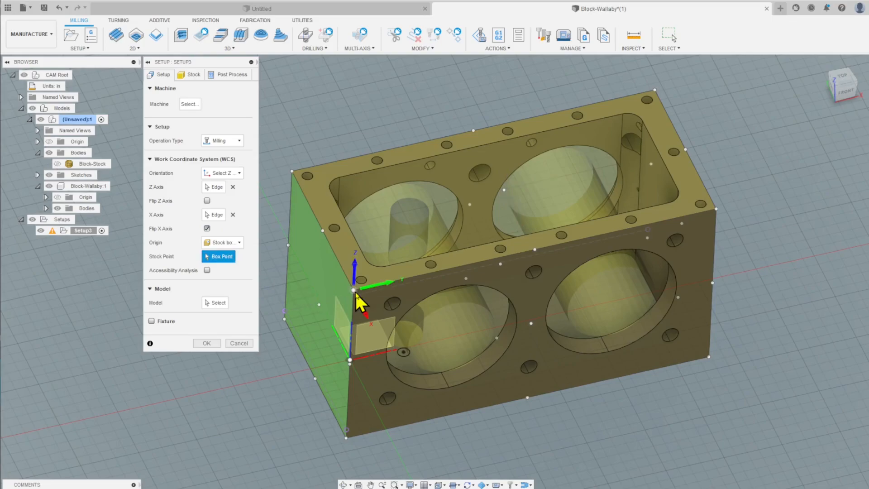
{"action": "left_click", "coordinate": [214, 304]}
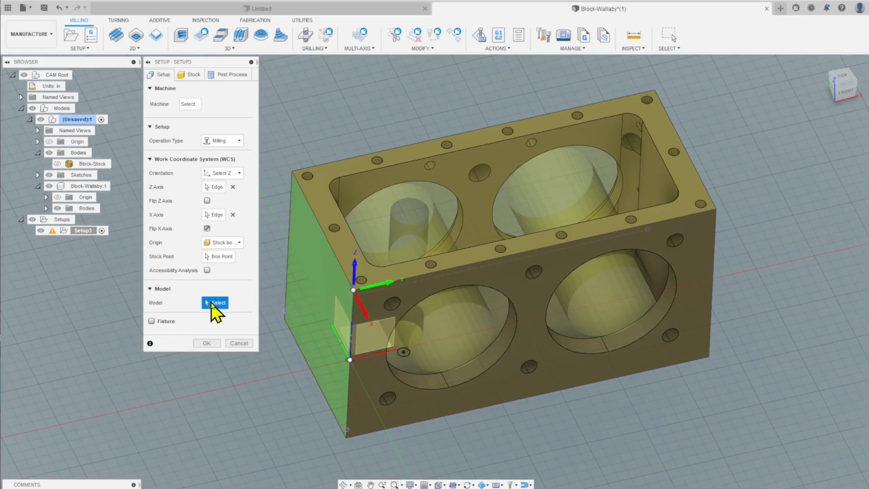
{"action": "left_click", "coordinate": [86, 186]}
{"action": "left_click", "coordinate": [76, 187]}
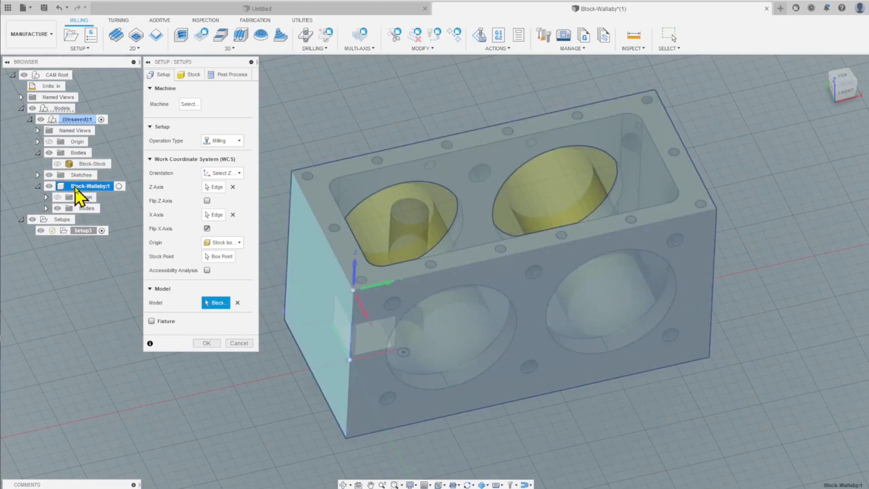
{"action": "left_click", "coordinate": [207, 343]}
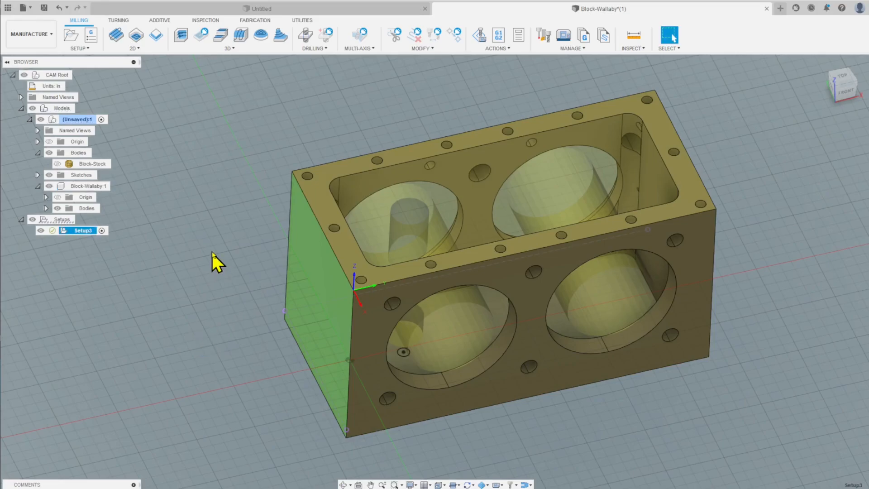
Add an adaptive clearing operation to the setup from the template "Adaptive - 1-4 endmill roughing"
{"action": "right_click", "coordinate": [72, 232]}
{"action": "mouse_move", "coordinate": [122, 272]}
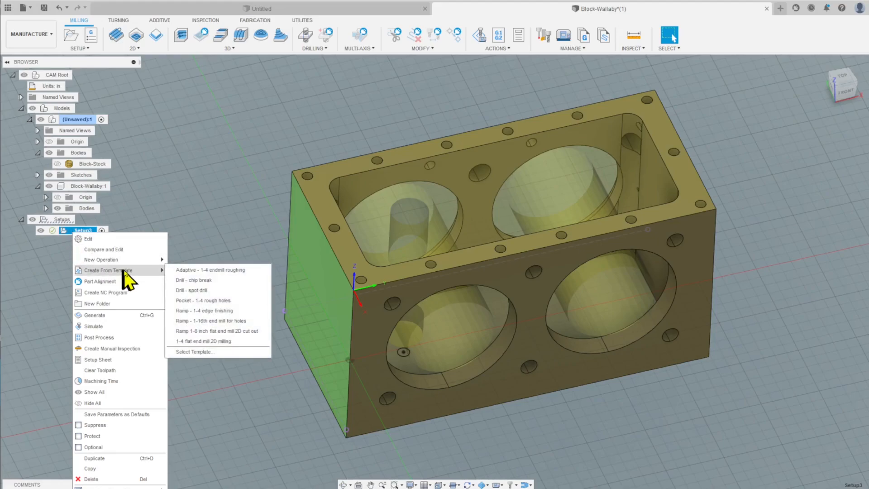
{"action": "left_click", "coordinate": [191, 270]}
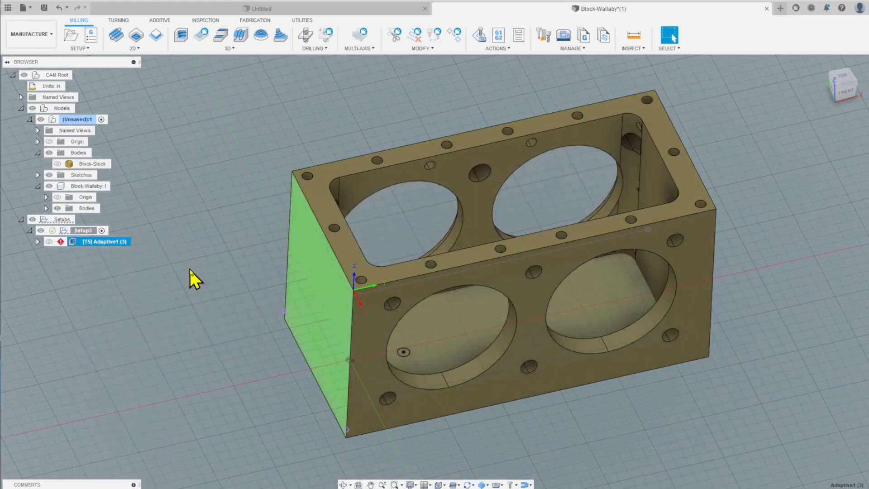
Review the adaptive roughing operation's linking and height settings and accept them to generate its toolpath
{"action": "right_click", "coordinate": [104, 243]}
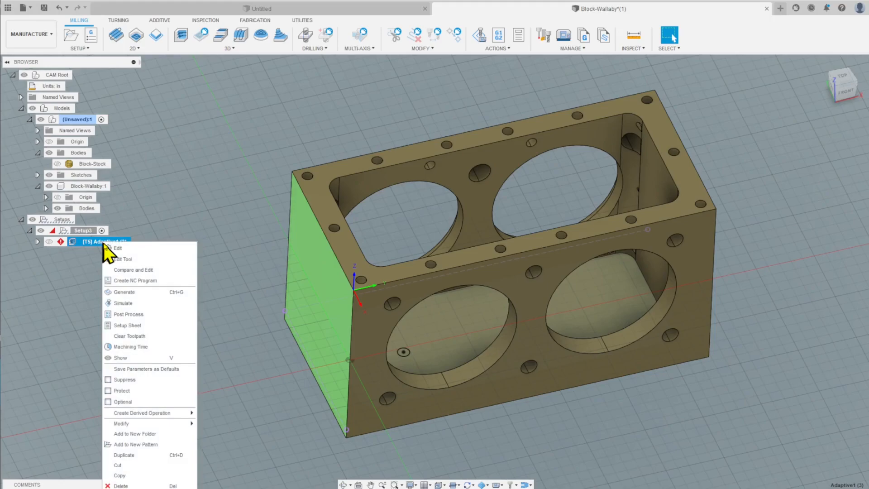
{"action": "left_click", "coordinate": [116, 248]}
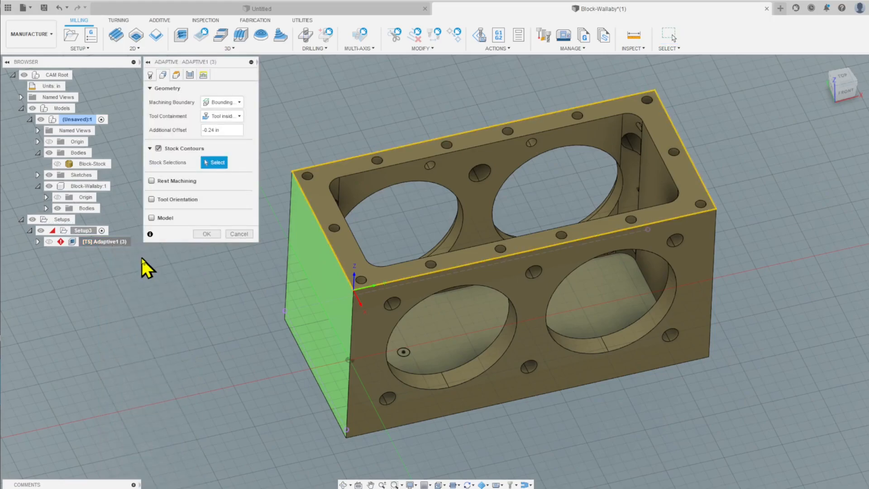
{"action": "left_click", "coordinate": [204, 76]}
{"action": "middle_click_drag", "start_coordinate": [401, 162], "coordinate": [409, 219], "text": "shift"}
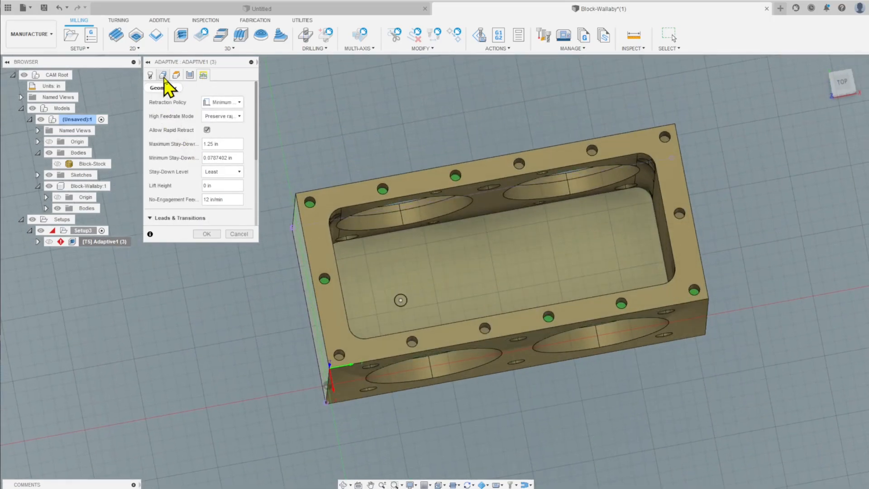
{"action": "left_click", "coordinate": [176, 75]}
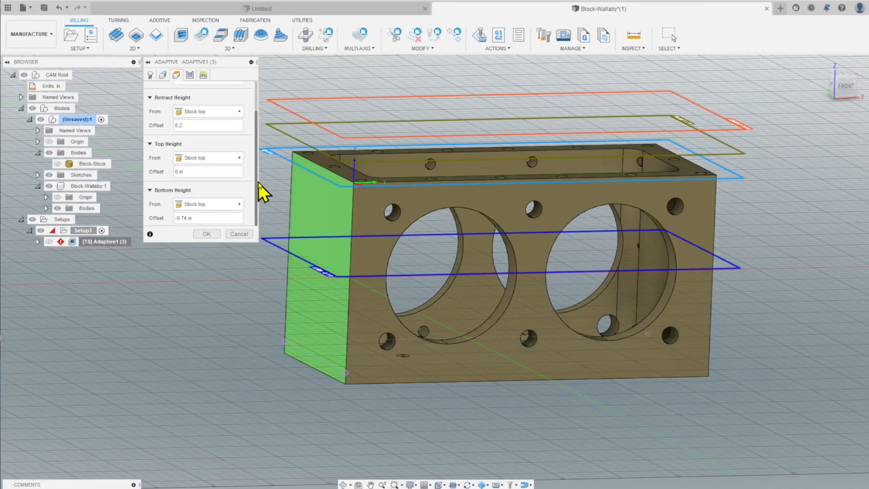
{"action": "left_click", "coordinate": [207, 233]}
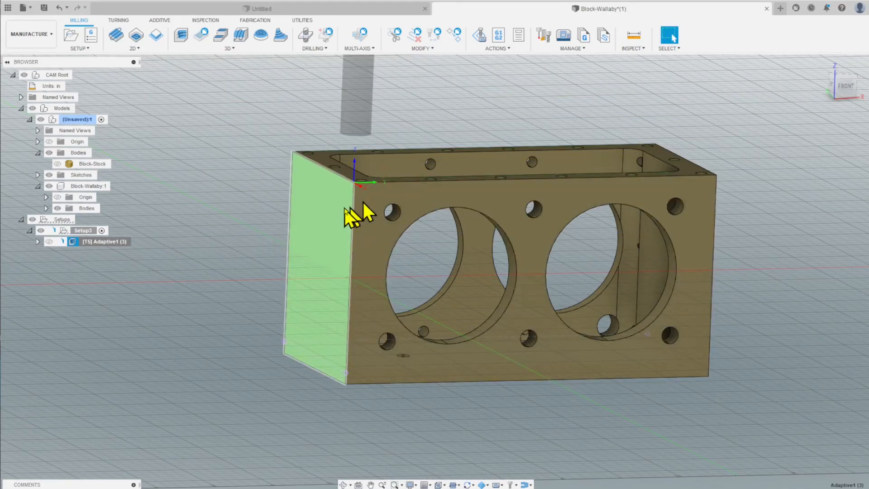
Examine the roughing toolpath inside the block's cavity and through the cylinder bores, checking its coverage and depth
{"action": "middle_click_drag", "start_coordinate": [308, 185], "coordinate": [299, 201], "text": "shift"}
{"action": "scroll", "coordinate": [346, 188], "scroll_direction": "up", "scroll_amount": 6}
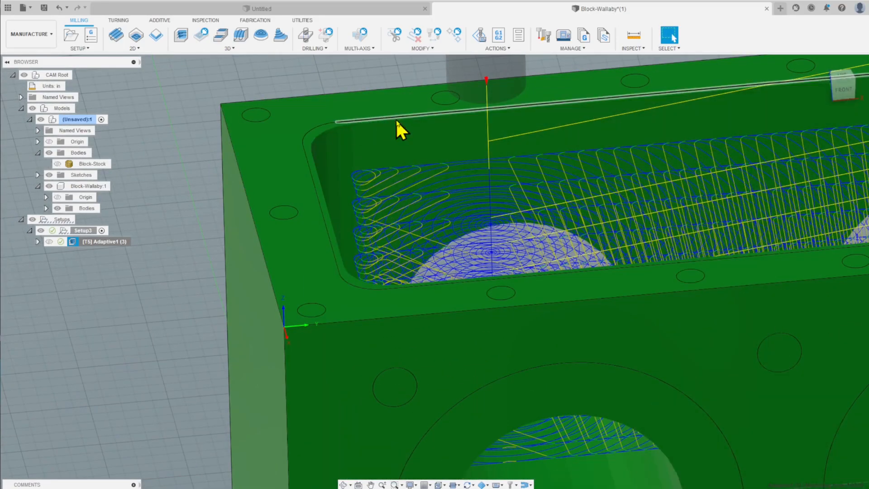
{"action": "scroll", "coordinate": [364, 192], "scroll_direction": "down", "scroll_amount": 5}
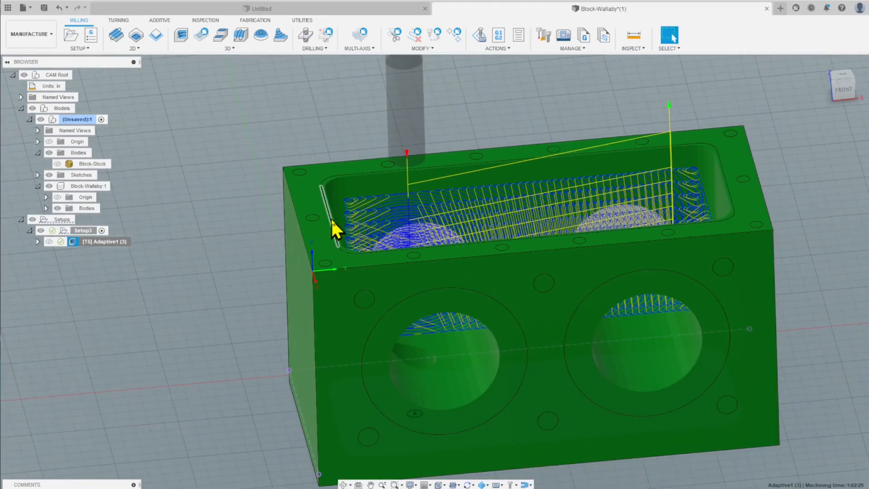
{"action": "scroll", "coordinate": [333, 222], "scroll_direction": "down", "scroll_amount": 2}
{"action": "middle_click_drag", "start_coordinate": [334, 222], "coordinate": [388, 210], "text": "shift"}
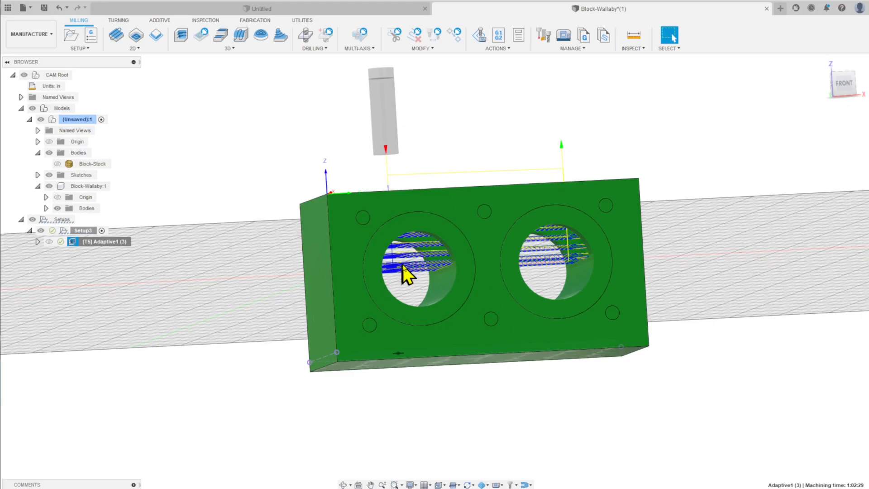
{"action": "middle_click_drag", "start_coordinate": [407, 276], "coordinate": [406, 305], "text": "shift"}
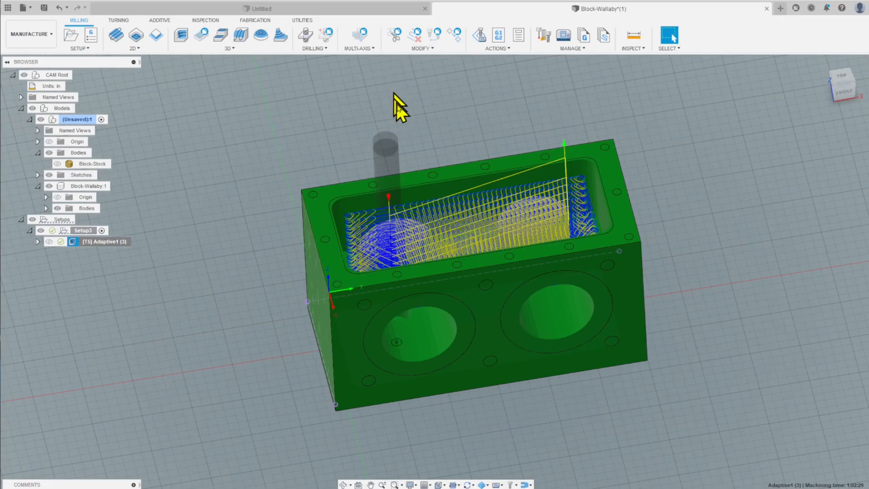
{"action": "middle_click_drag", "start_coordinate": [425, 201], "coordinate": [430, 122], "text": "shift"}
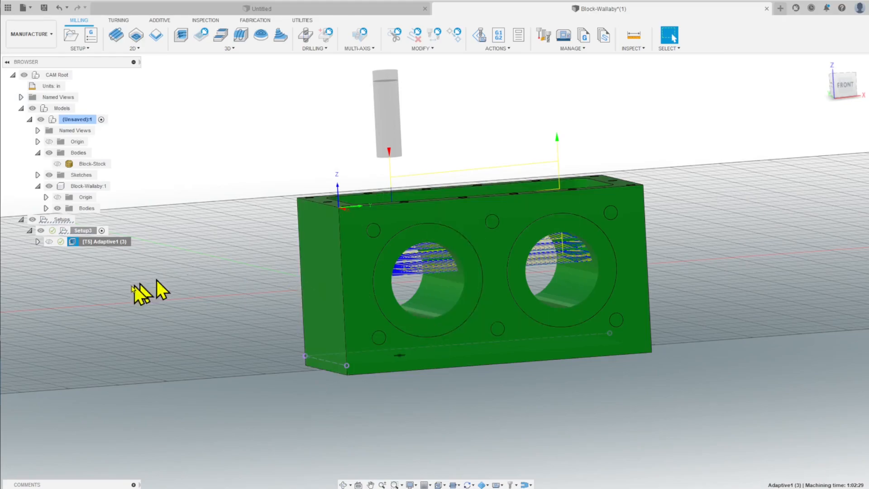
Duplicate the adaptive roughing operation within the setup
{"action": "left_click", "coordinate": [113, 251]}
{"action": "right_click", "coordinate": [113, 244]}
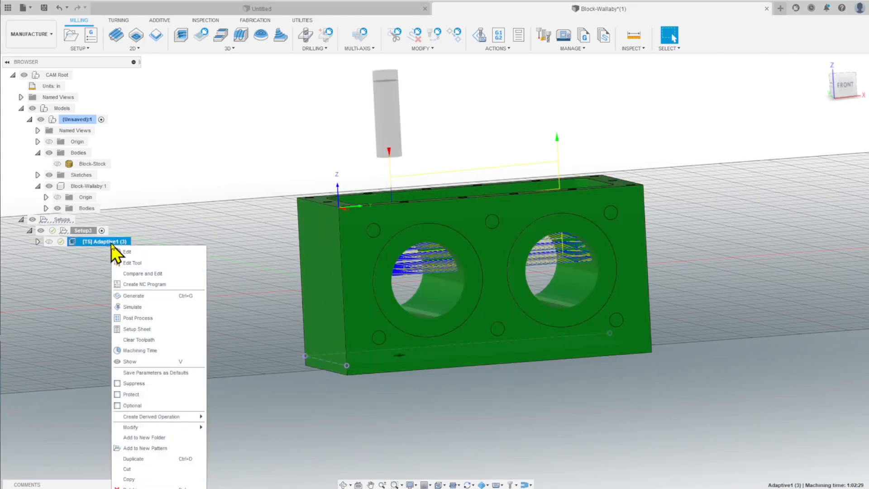
{"action": "left_click", "coordinate": [150, 458]}
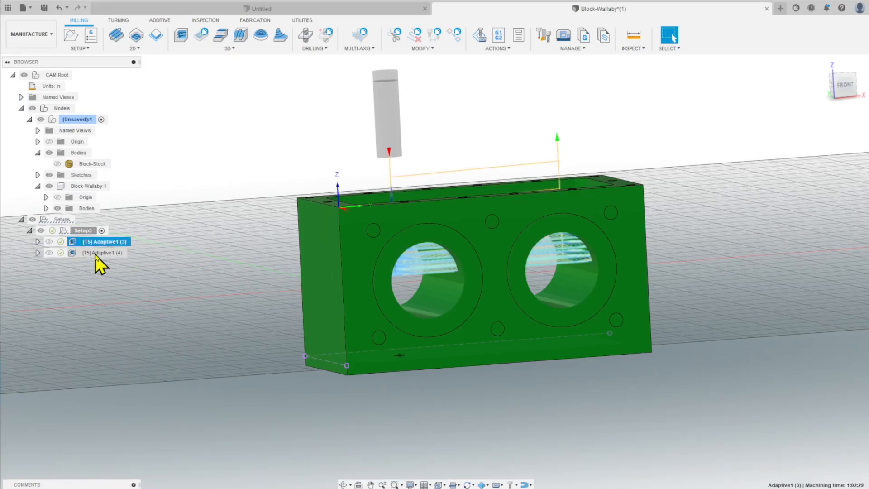
Edit the duplicated adaptive operation, setting its top height to -0.75 in from the stock top and its bottom height offset to 0
{"action": "right_click", "coordinate": [95, 254]}
{"action": "left_click", "coordinate": [140, 2]}
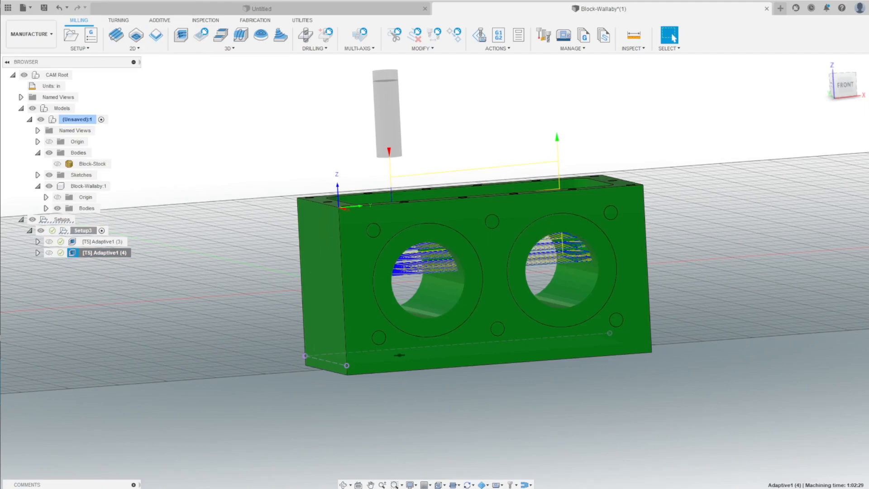
{"action": "left_click", "coordinate": [176, 74]}
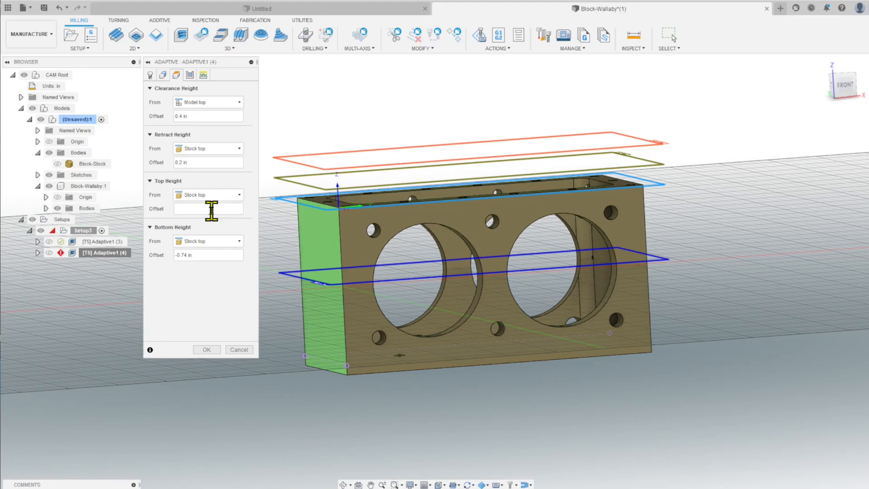
{"action": "left_click", "coordinate": [211, 209]}
{"action": "type", "text": "-.75"}
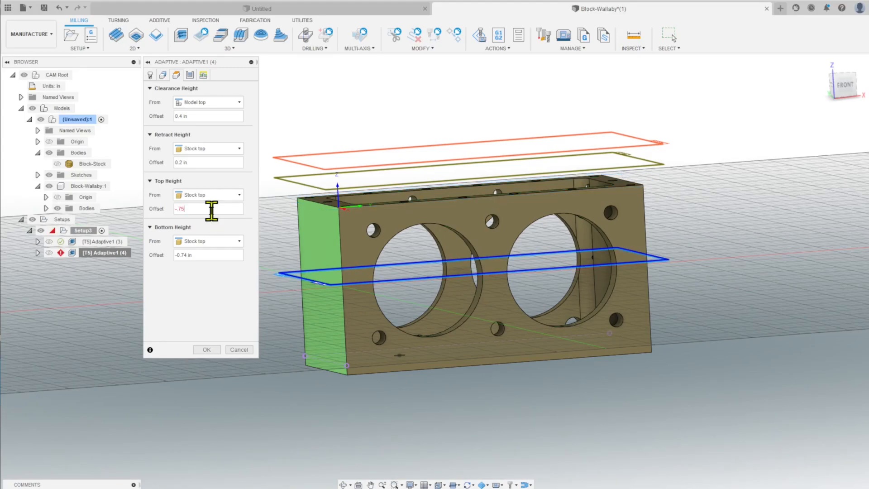
{"action": "left_click_drag", "start_coordinate": [201, 256], "coordinate": [162, 257]}
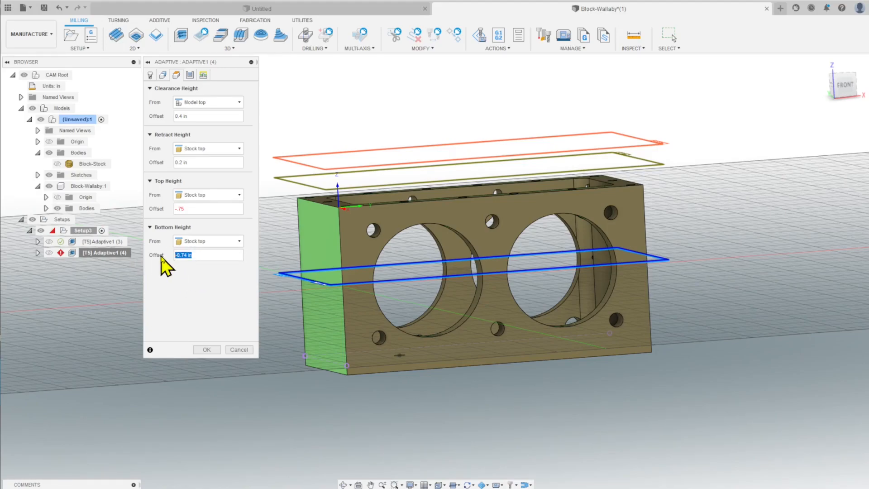
{"action": "left_click", "coordinate": [239, 242]}
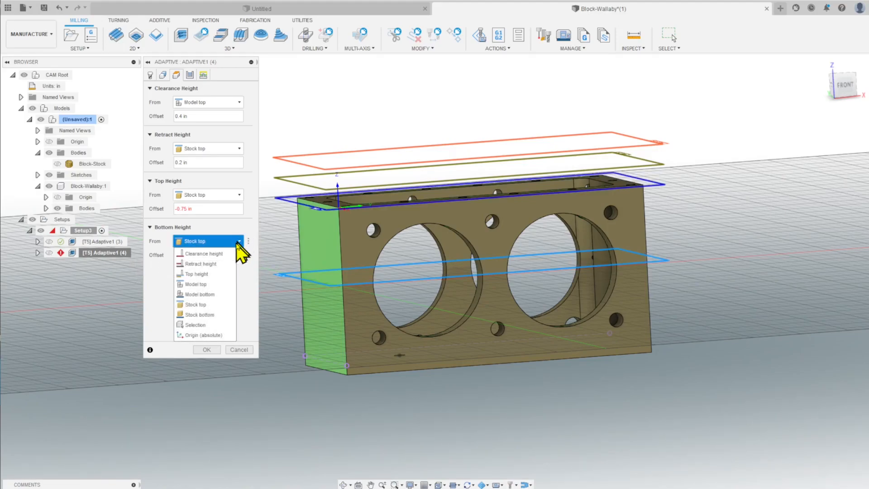
{"action": "left_click", "coordinate": [211, 323]}
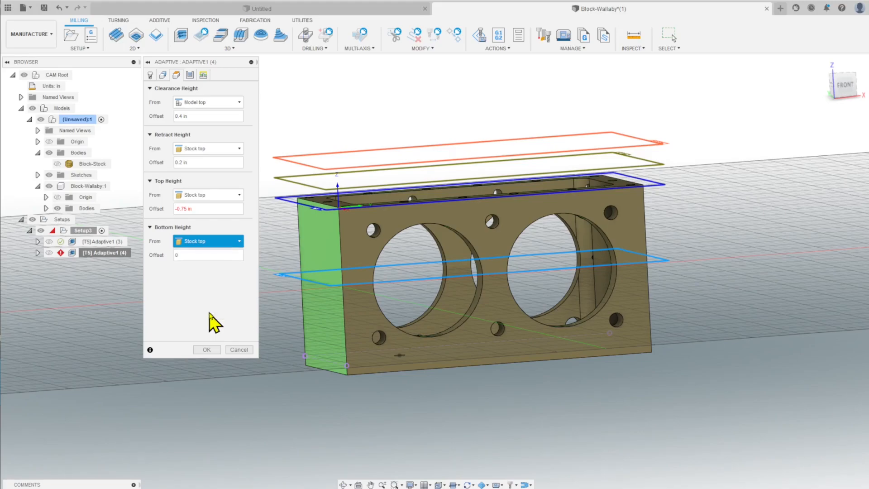
Set the duplicated operation's radial stock to leave to 0.03 in and accept the changes to generate its toolpath
{"action": "left_click", "coordinate": [190, 75]}
{"action": "scroll", "coordinate": [210, 228], "scroll_direction": "down", "scroll_amount": 2}
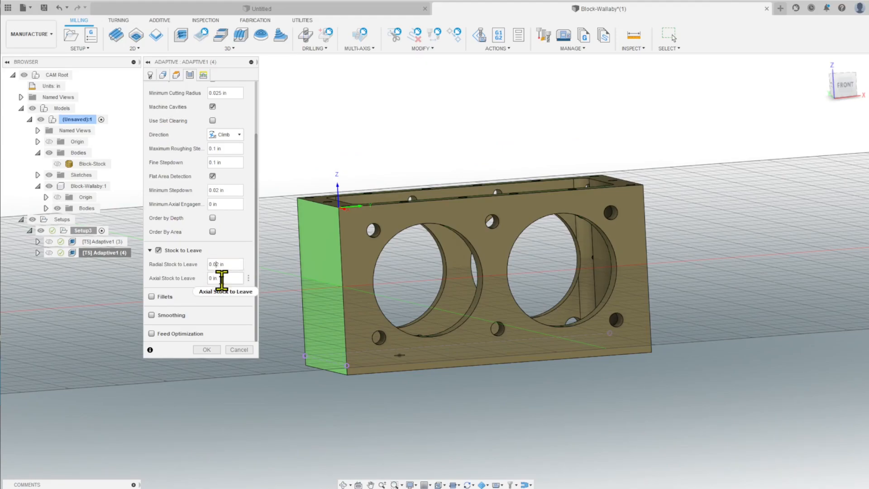
{"action": "key", "text": "Delete"}
{"action": "type", "text": "3"}
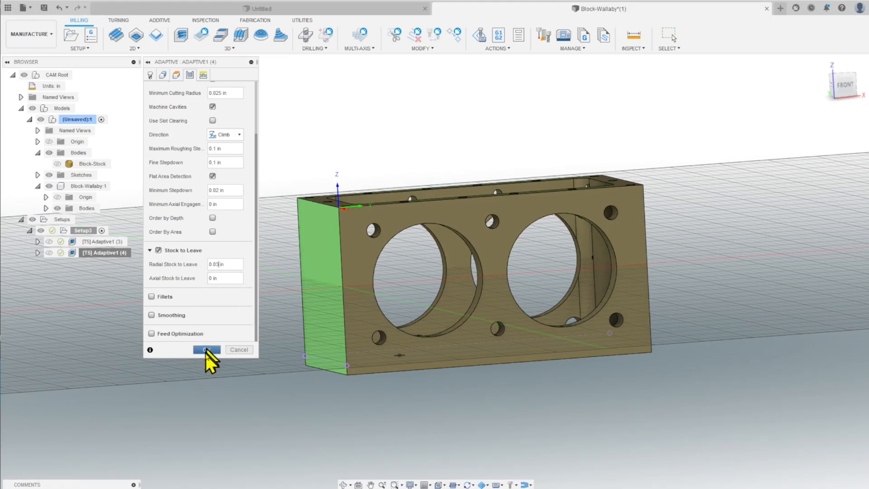
{"action": "left_click", "coordinate": [206, 350]}
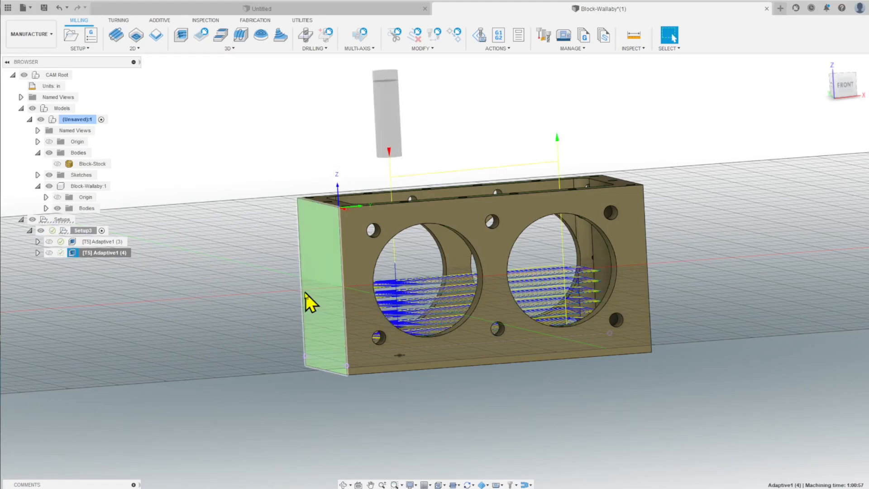
Enable rest machining from previous operations on the duplicated adaptive operation and regenerate its toolpath
{"action": "middle_click_drag", "start_coordinate": [297, 292], "coordinate": [359, 310], "text": "shift"}
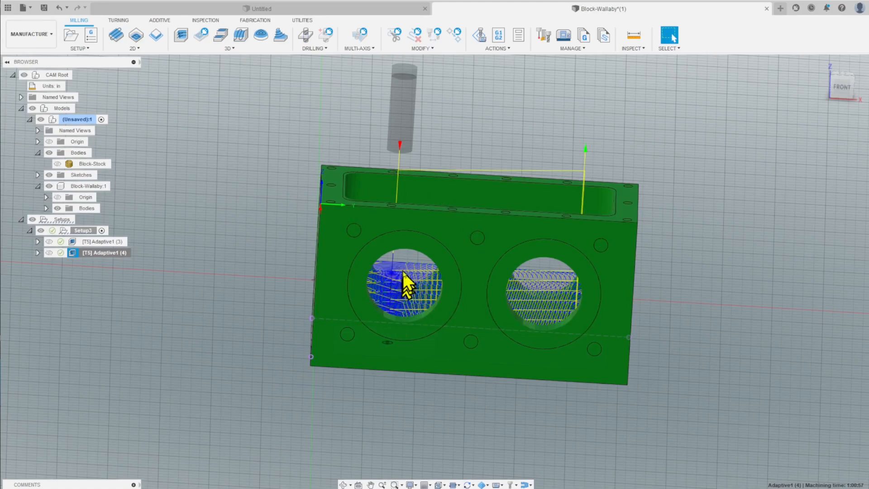
{"action": "right_click", "coordinate": [94, 252]}
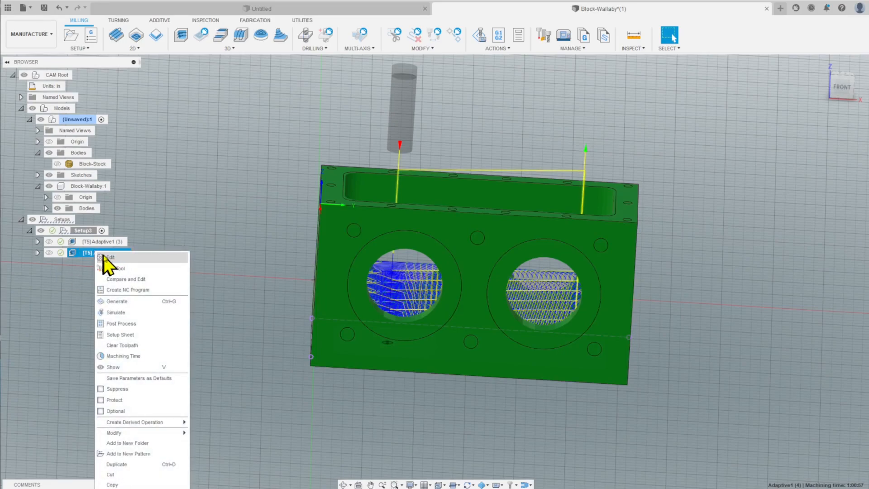
{"action": "left_click", "coordinate": [107, 257]}
{"action": "left_click", "coordinate": [164, 75]}
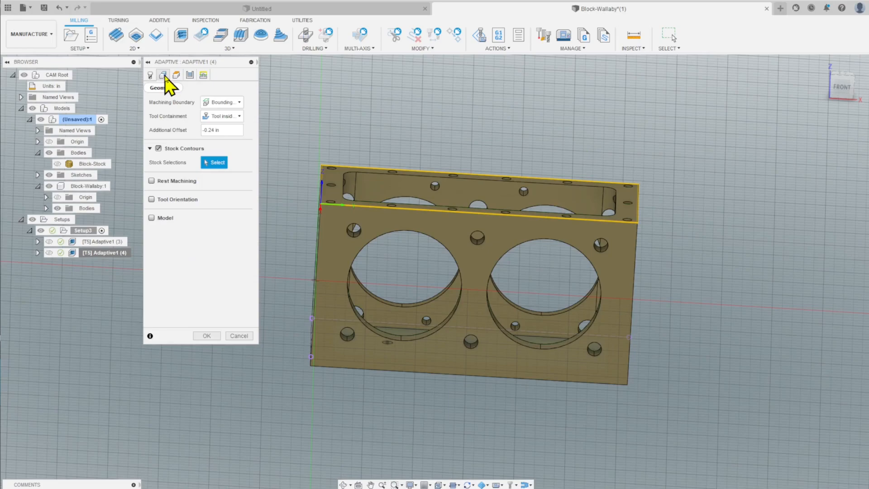
{"action": "left_click", "coordinate": [151, 180]}
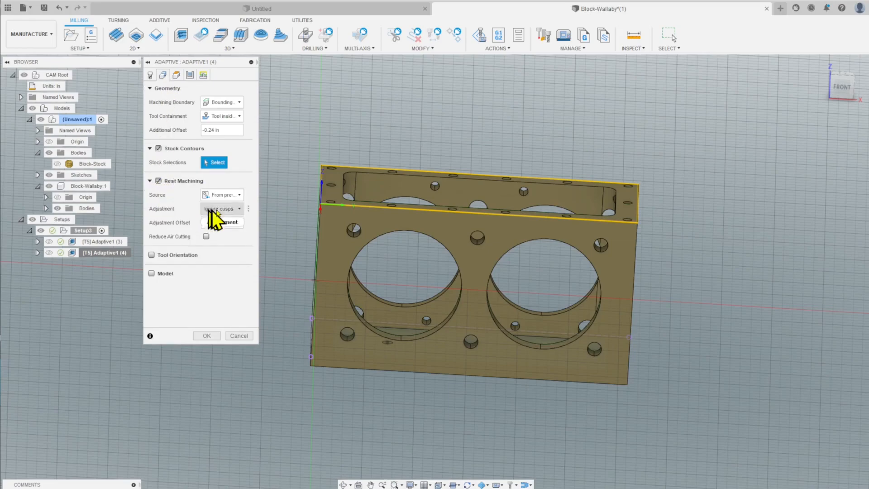
{"action": "left_click", "coordinate": [240, 195]}
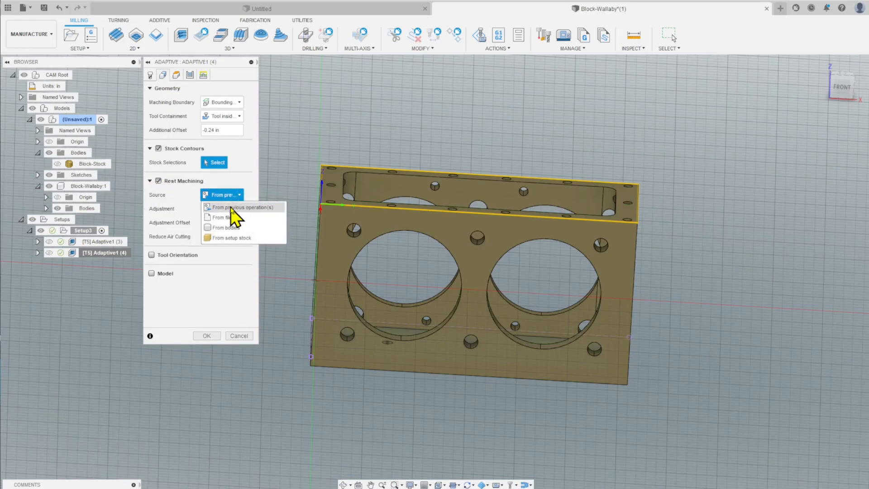
{"action": "left_click", "coordinate": [231, 213]}
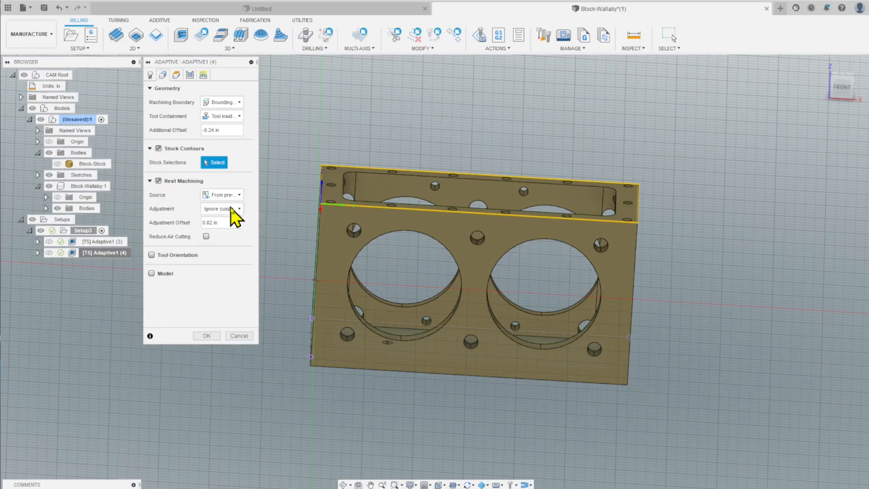
{"action": "left_click", "coordinate": [207, 337]}
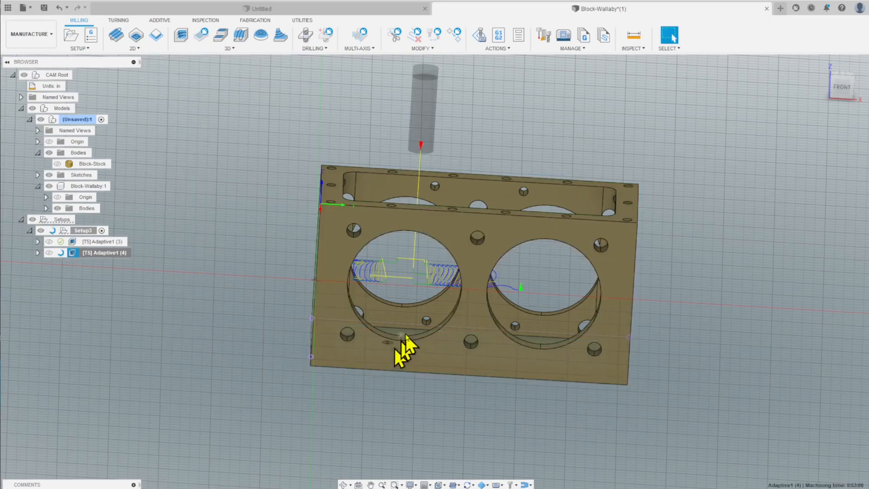
{"action": "middle_click_drag", "start_coordinate": [425, 271], "coordinate": [414, 256], "text": "shift"}
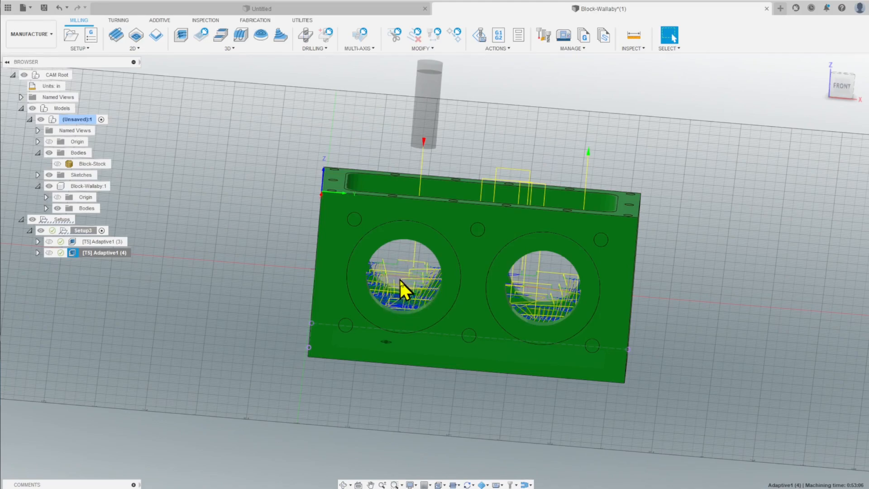
Turn on Reduce Air Cutting in the first adaptive operation's rest machining settings, regenerate it and inspect the toolpath in the bores
{"action": "right_click", "coordinate": [93, 242]}
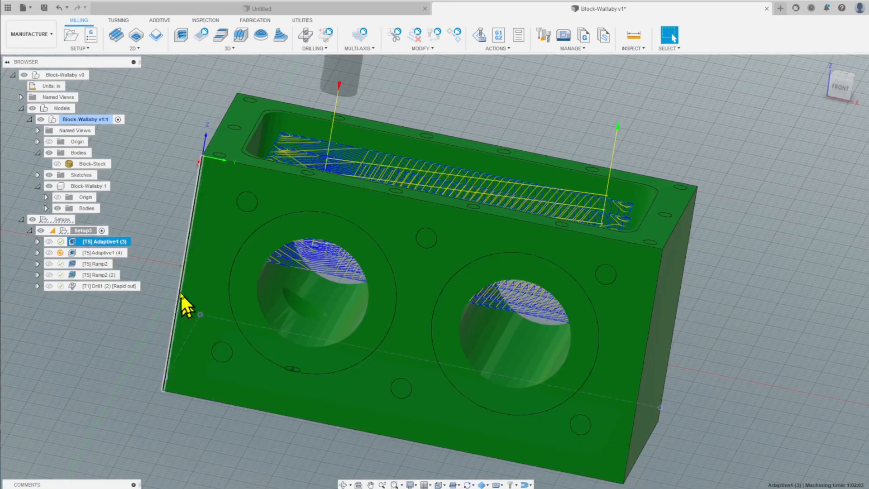
{"action": "right_click", "coordinate": [99, 243]}
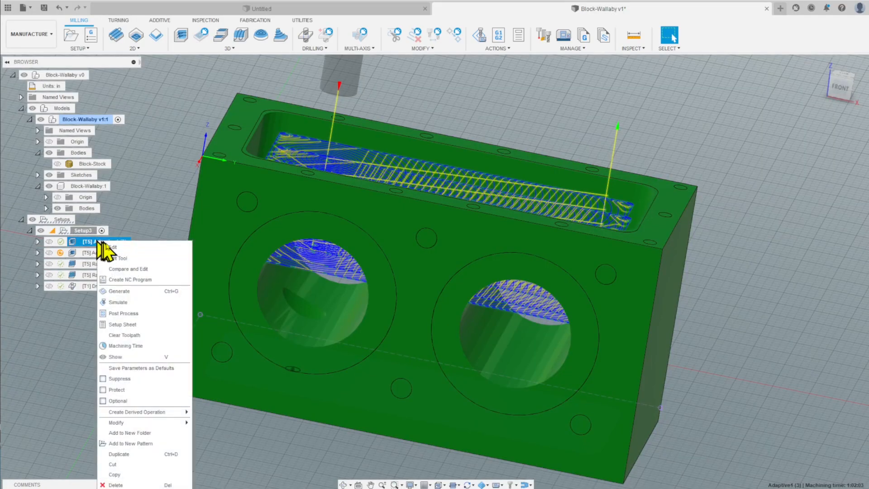
{"action": "left_click", "coordinate": [112, 247]}
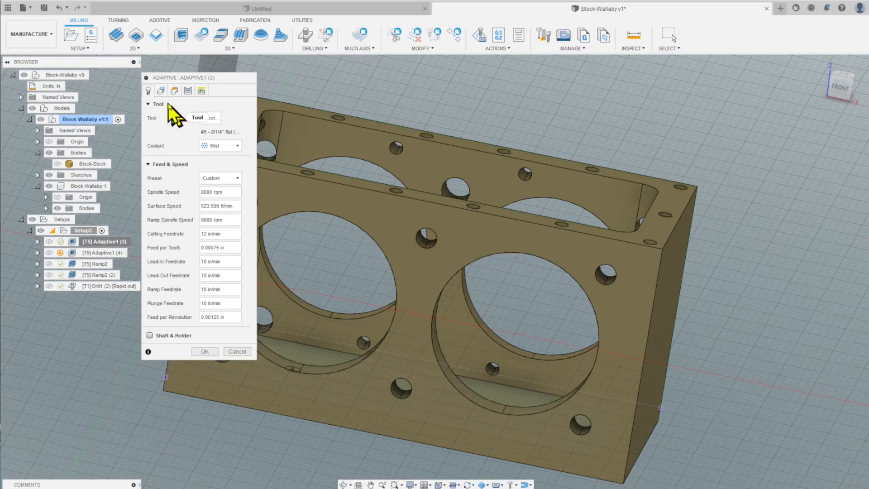
{"action": "left_click", "coordinate": [160, 90]}
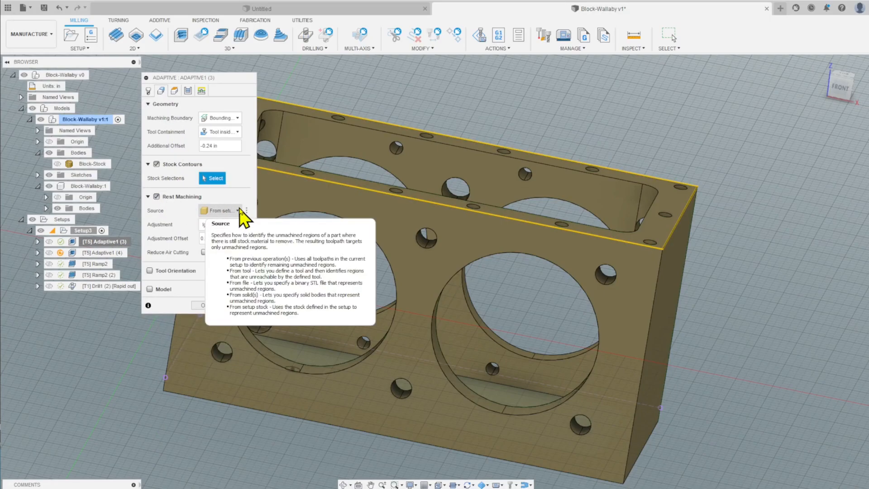
{"action": "left_click", "coordinate": [204, 252]}
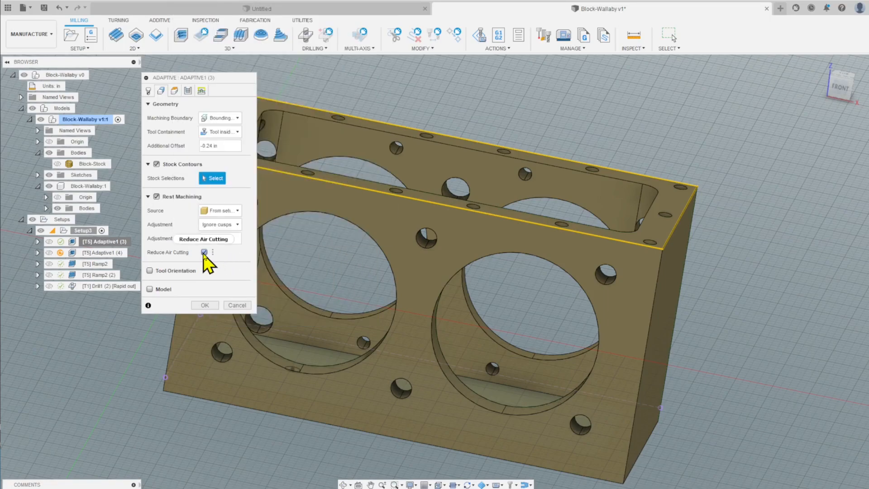
{"action": "left_click", "coordinate": [203, 305]}
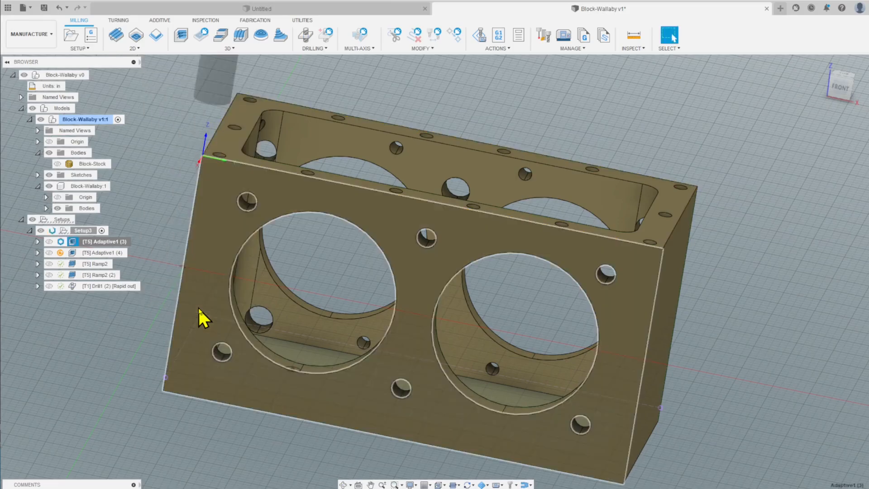
{"action": "mouse_move", "coordinate": [231, 322]}
{"action": "middle_mouse_down", "text": "shift"}
{"action": "mouse_move", "coordinate": [227, 296]}
{"action": "mouse_move", "coordinate": [229, 309]}
{"action": "middle_mouse_up", "text": "shift"}
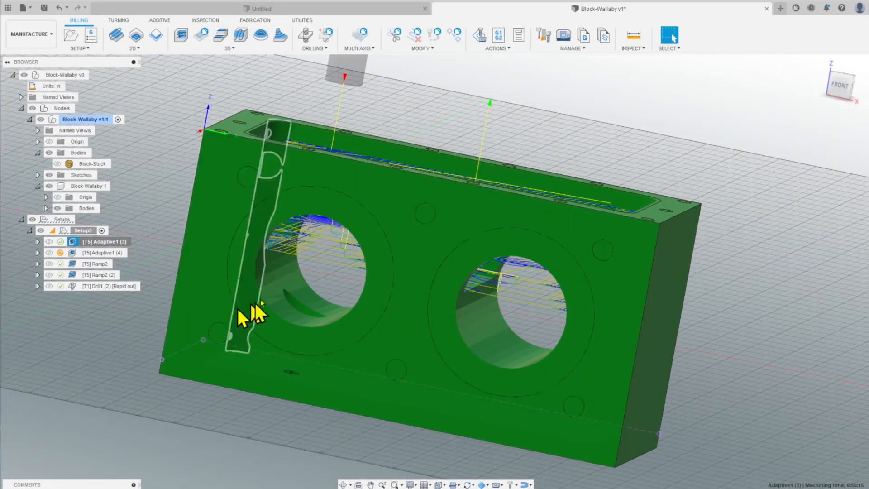
{"action": "middle_click_drag", "start_coordinate": [306, 281], "coordinate": [307, 253], "text": "shift"}
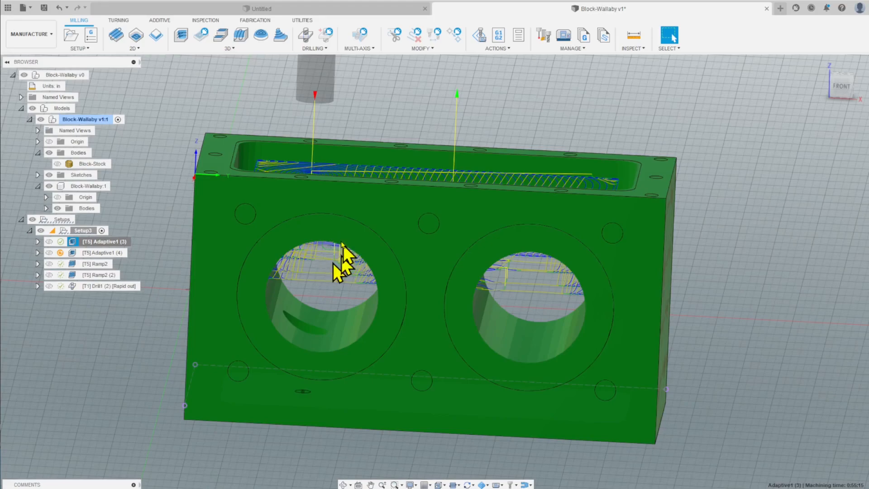
Open the second adaptive operation's geometry settings for editing
{"action": "left_click", "coordinate": [103, 258]}
{"action": "right_click", "coordinate": [103, 258]}
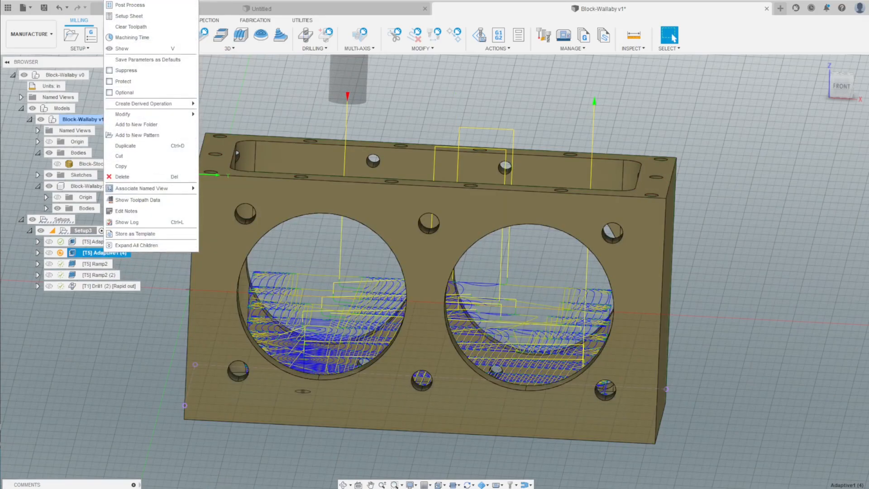
{"action": "left_click", "coordinate": [154, 6]}
{"action": "left_click", "coordinate": [161, 90]}
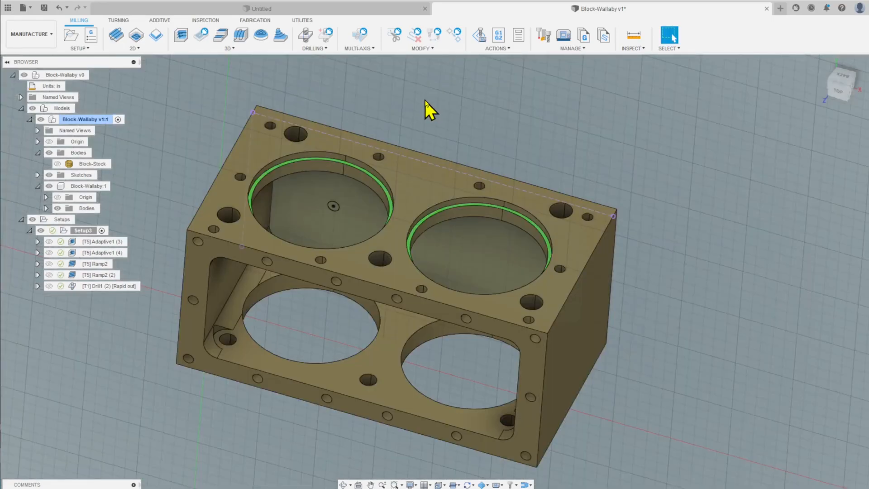
Create a new milling setup whose stock comes from the preceding setup
{"action": "left_click", "coordinate": [78, 49]}
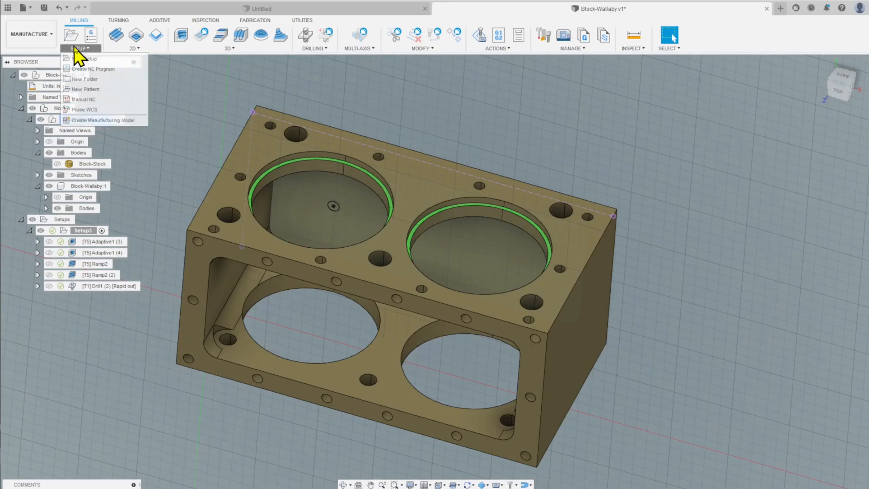
{"action": "left_click", "coordinate": [74, 60]}
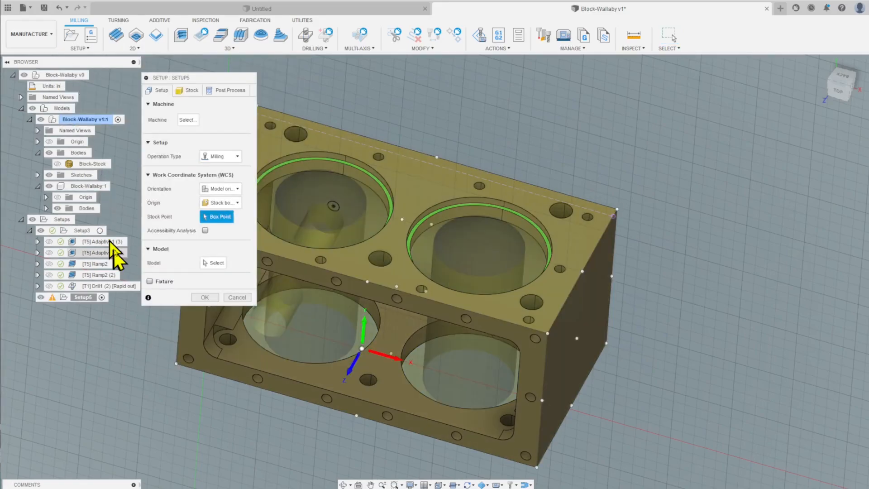
{"action": "left_click", "coordinate": [189, 92]}
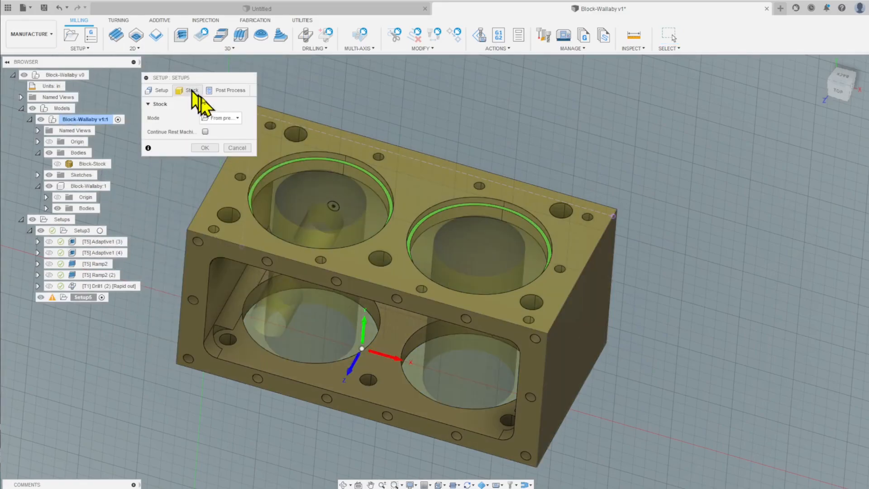
{"action": "left_click", "coordinate": [237, 119]}
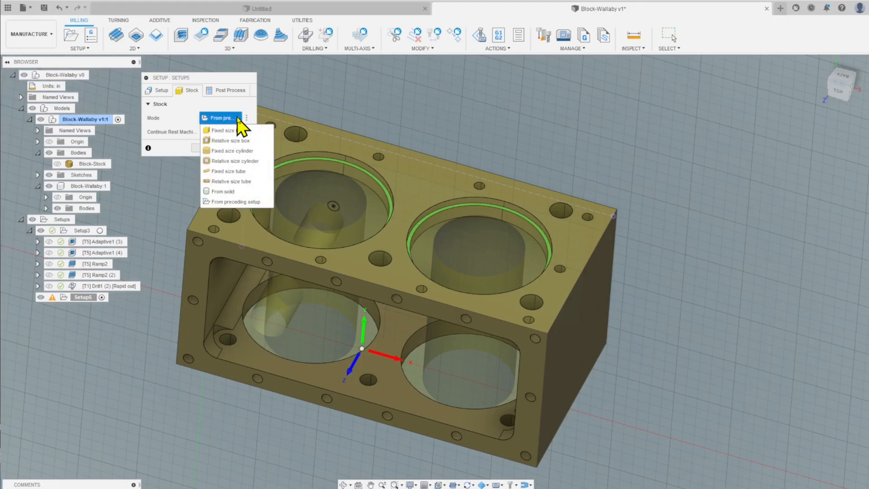
{"action": "left_click", "coordinate": [248, 202]}
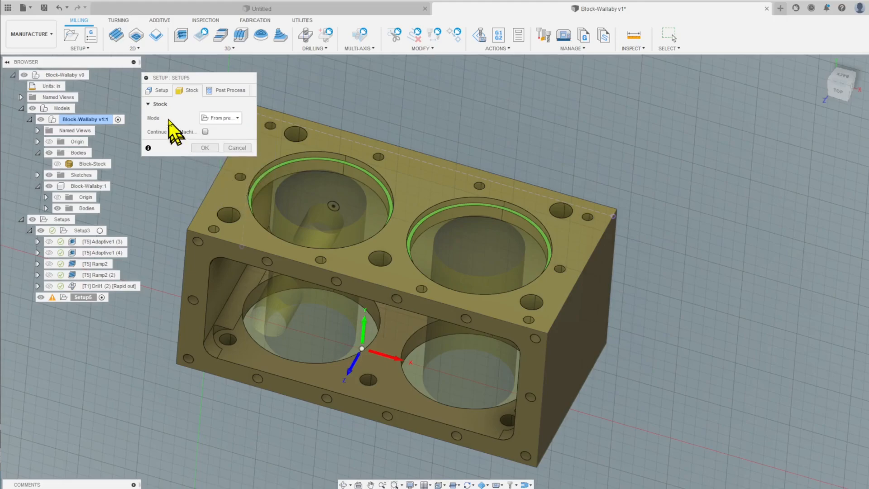
Orient the new setup's work coordinate system with Z along the block's front corner edge and X along the bore face's short edge
{"action": "left_click", "coordinate": [159, 92]}
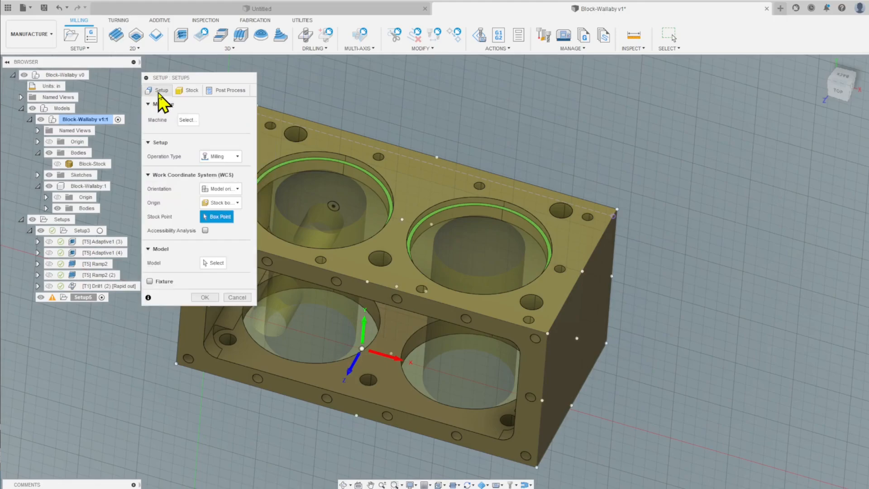
{"action": "left_click", "coordinate": [236, 188]}
{"action": "left_click", "coordinate": [240, 211]}
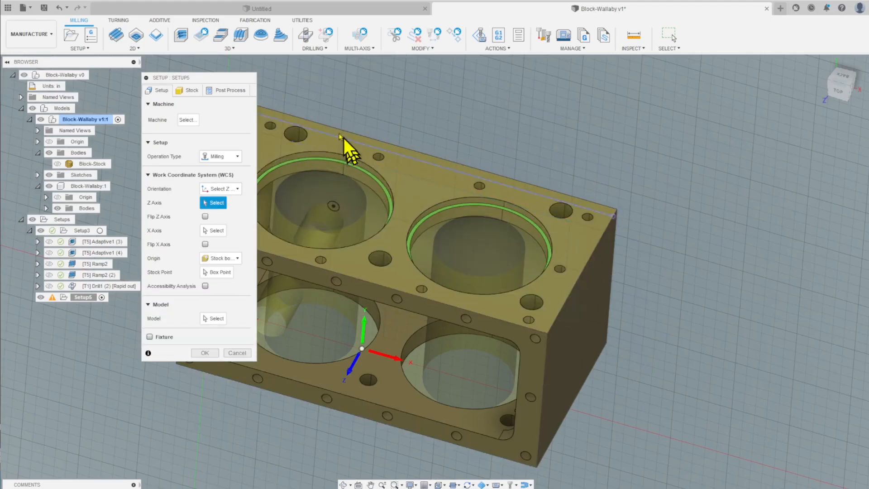
{"action": "left_click_drag", "start_coordinate": [221, 80], "coordinate": [793, 89]}
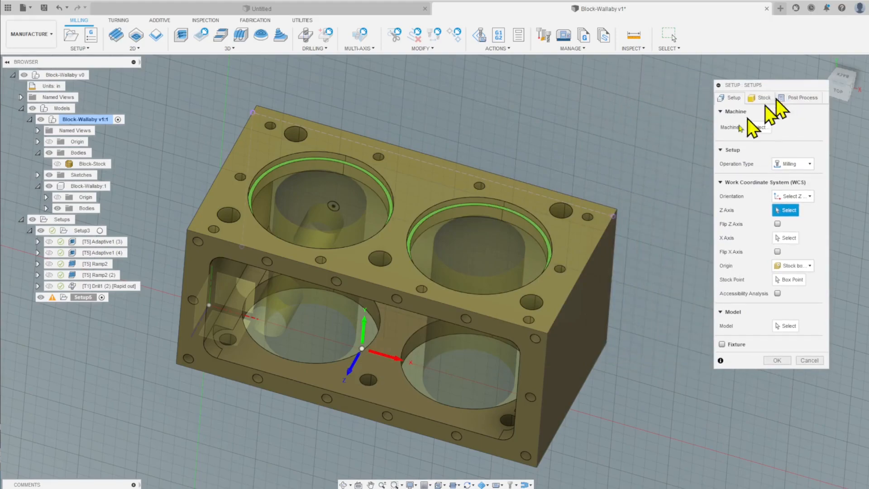
{"action": "left_click", "coordinate": [182, 282]}
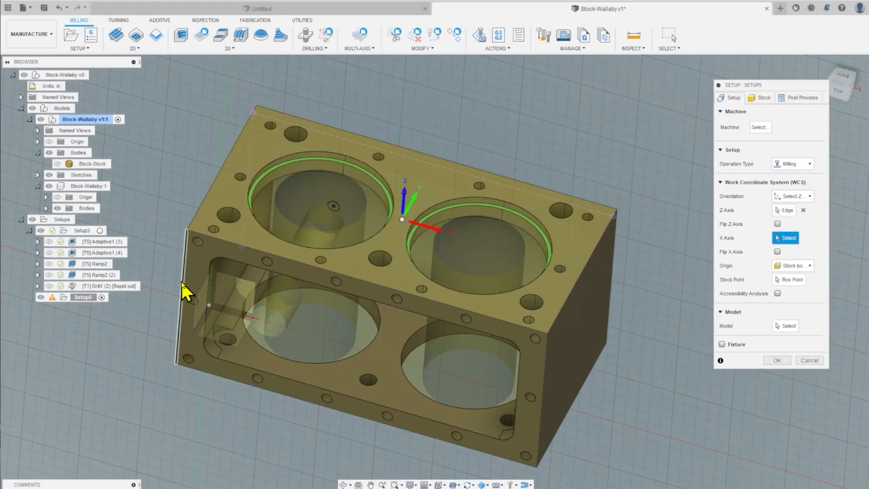
{"action": "left_click", "coordinate": [228, 169]}
Place the setup's origin on the stock box corner where the two selected edges meet and flip the X axis
{"action": "left_click", "coordinate": [789, 279]}
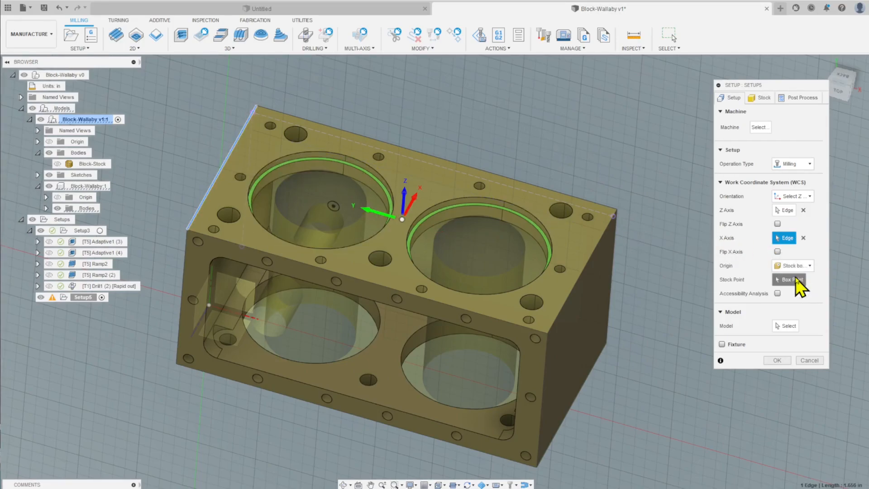
{"action": "left_click", "coordinate": [188, 231]}
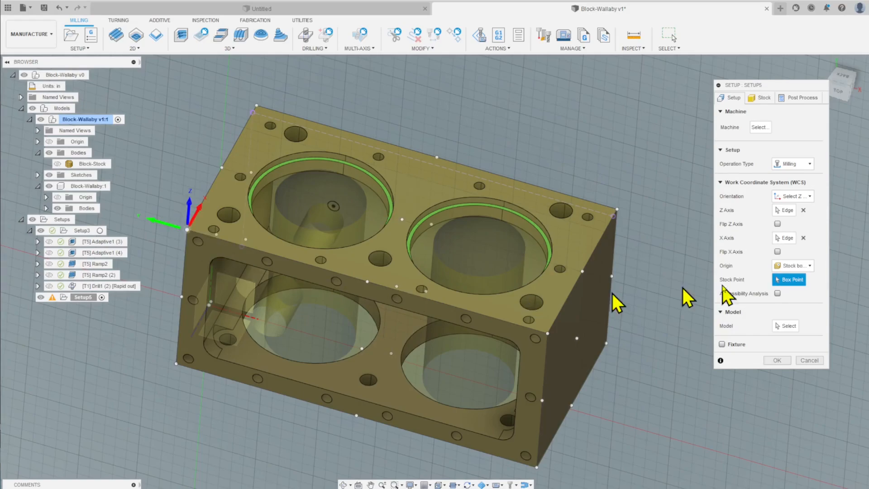
{"action": "left_click", "coordinate": [777, 251]}
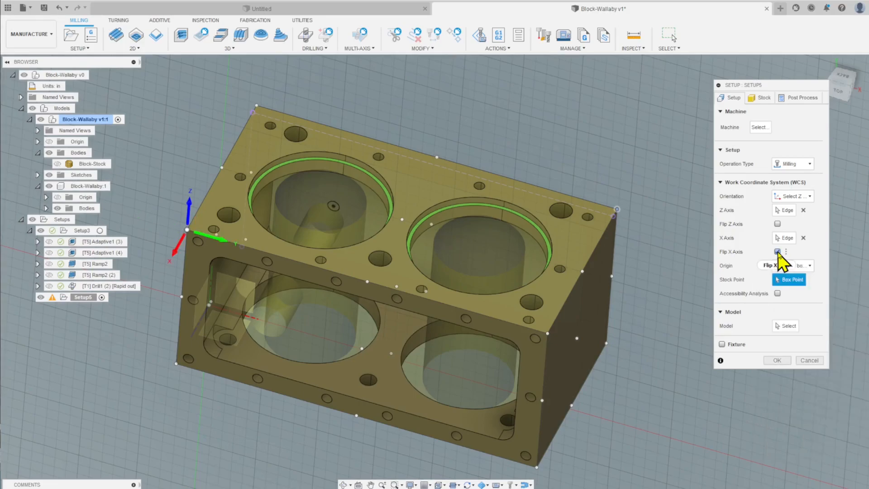
Use the Block-Wallaby:1 component as the setup's model and finish creating the setup
{"action": "left_click", "coordinate": [789, 325]}
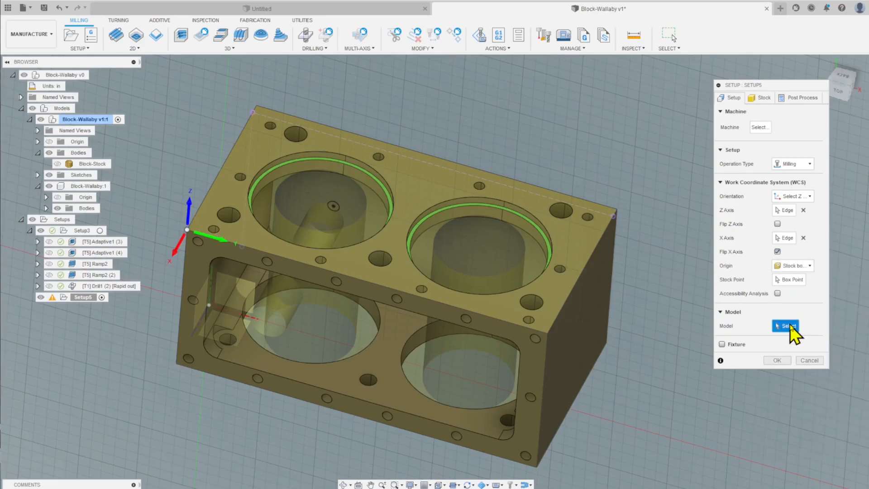
{"action": "left_click", "coordinate": [77, 186]}
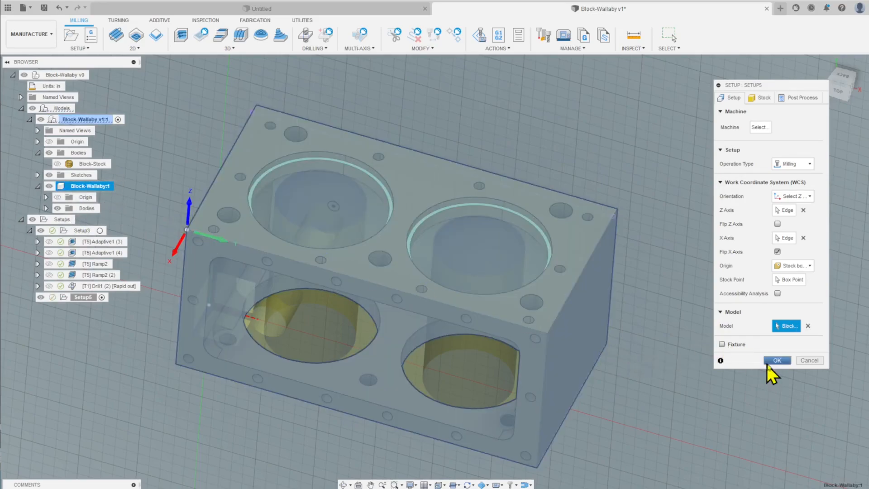
{"action": "left_click", "coordinate": [775, 360]}
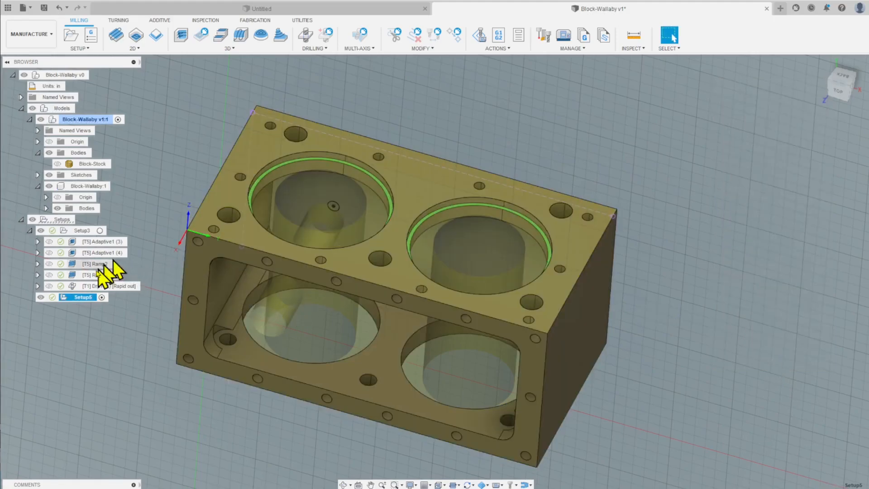
Add a pocket operation to the new setup from the "Pocket - 1-4 rough holes" template
{"action": "right_click", "coordinate": [77, 297]}
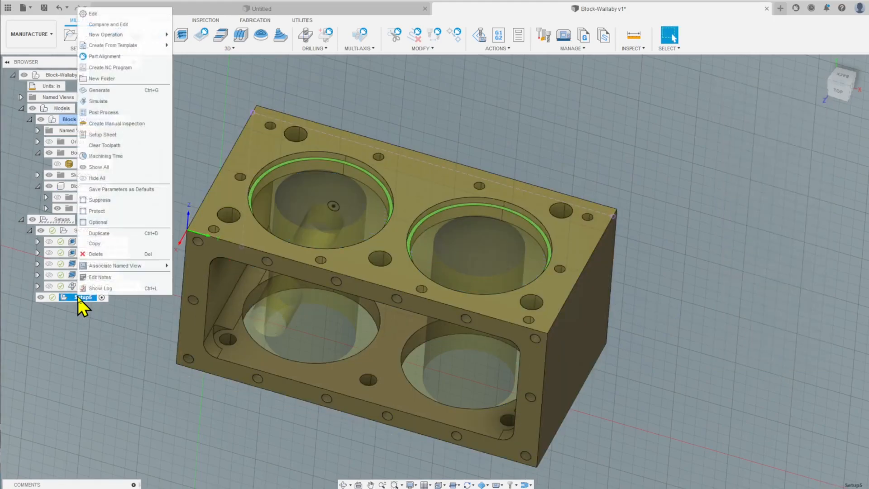
{"action": "mouse_move", "coordinate": [123, 50]}
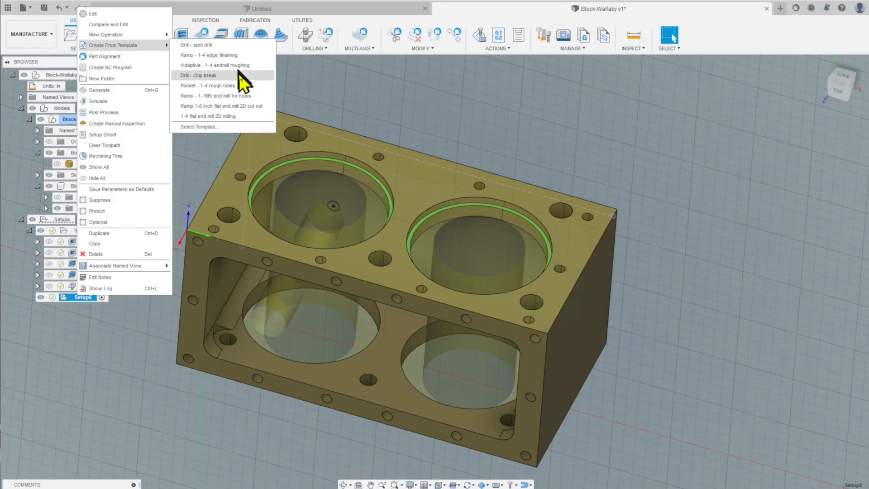
{"action": "left_click", "coordinate": [239, 86]}
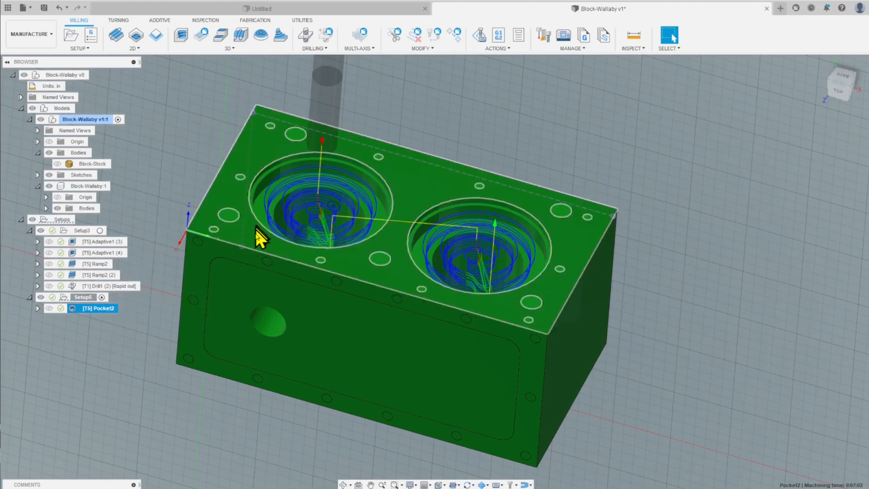
Enable rest machining from previous operations in the pocket operation and regenerate its toolpath
{"action": "right_click", "coordinate": [109, 307]}
{"action": "left_click", "coordinate": [126, 4]}
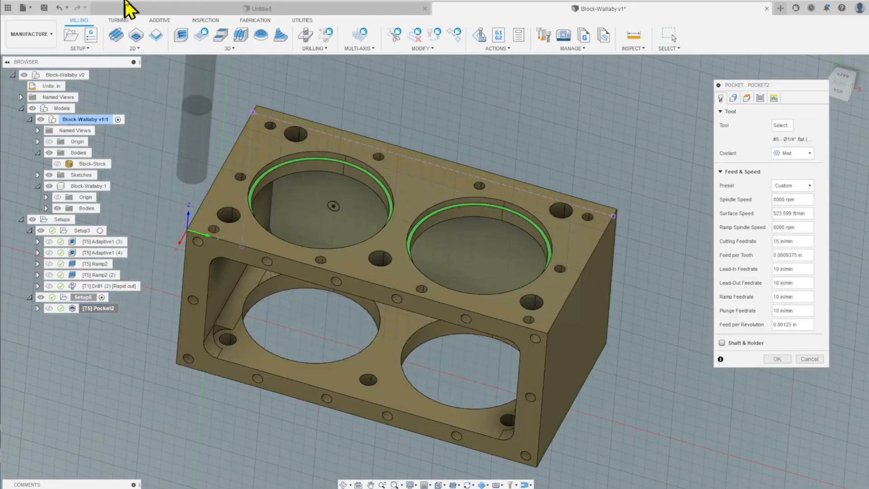
{"action": "left_click_drag", "start_coordinate": [758, 83], "coordinate": [732, 73]}
{"action": "left_click", "coordinate": [707, 87]}
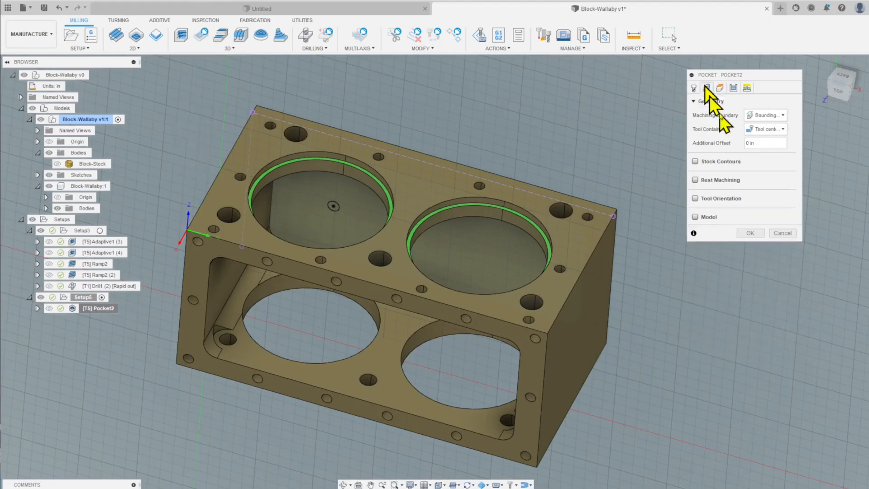
{"action": "left_click", "coordinate": [695, 179]}
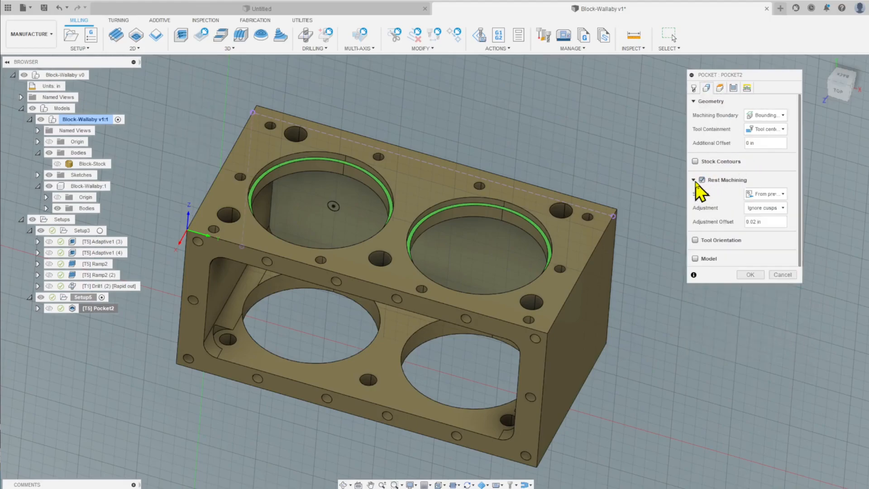
{"action": "left_click", "coordinate": [783, 194]}
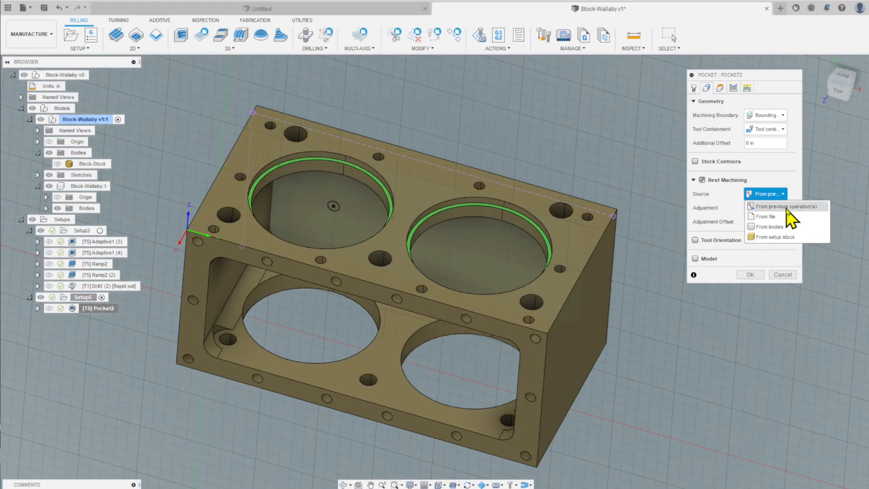
{"action": "left_click", "coordinate": [787, 207]}
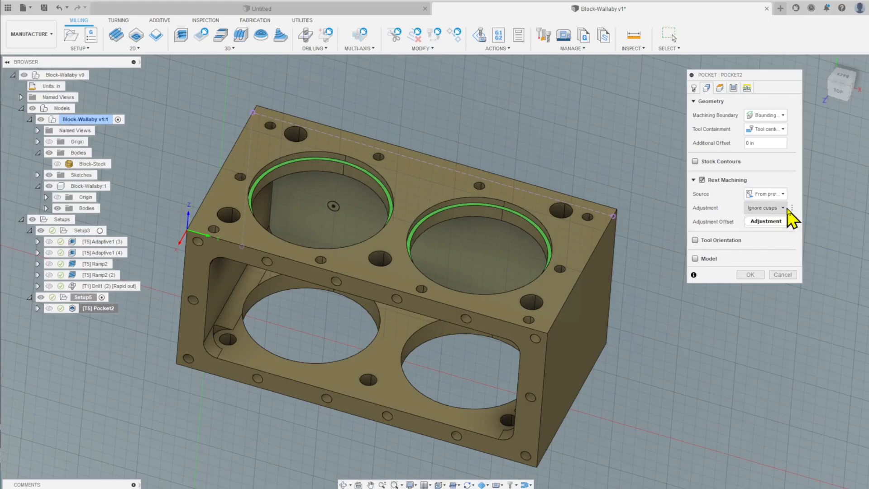
{"action": "left_click", "coordinate": [749, 273]}
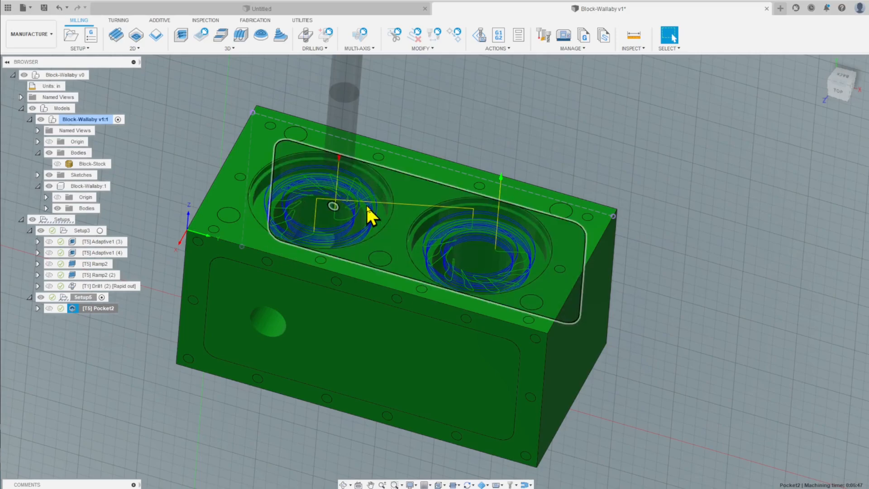
Set the pocket operation's bottom height to the stock bottom with an offset of 0 and regenerate it
{"action": "right_click", "coordinate": [105, 310]}
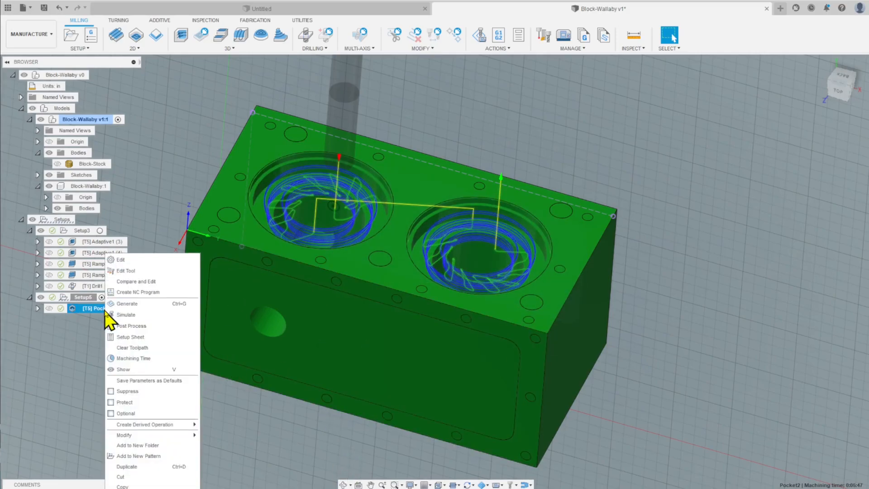
{"action": "left_click", "coordinate": [125, 260]}
{"action": "left_click", "coordinate": [721, 88]}
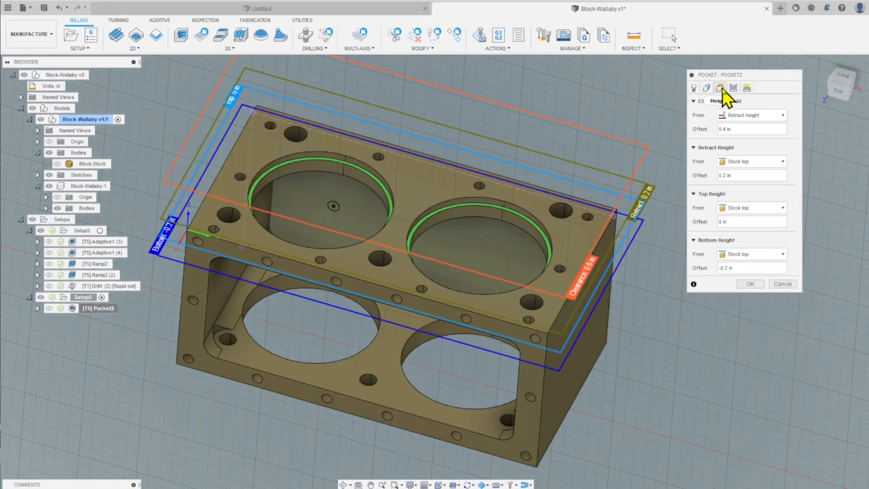
{"action": "left_click", "coordinate": [782, 254]}
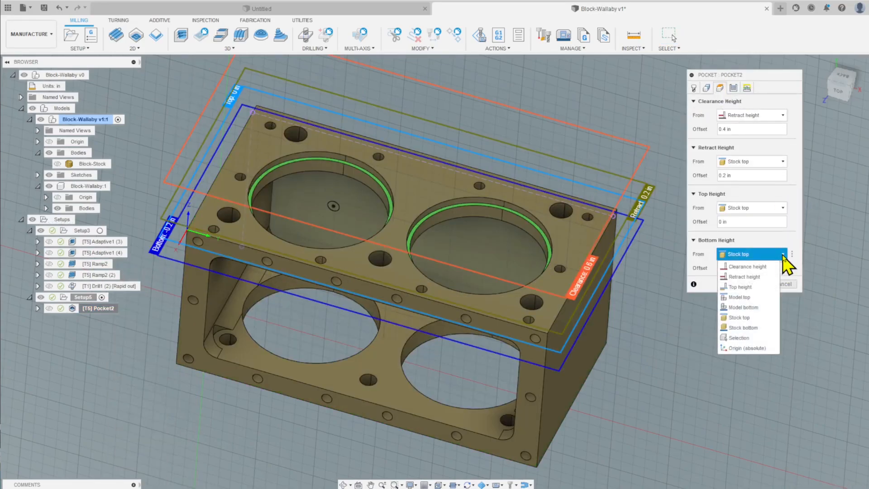
{"action": "left_click", "coordinate": [751, 328]}
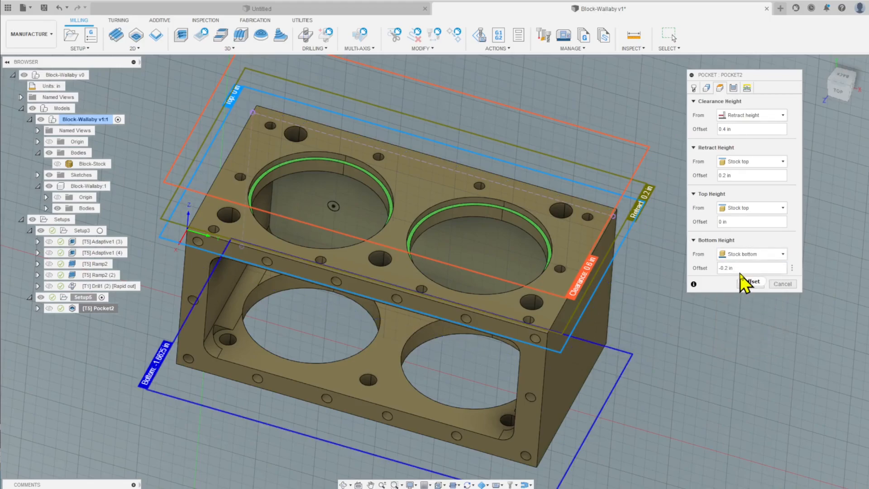
{"action": "left_click", "coordinate": [721, 268]}
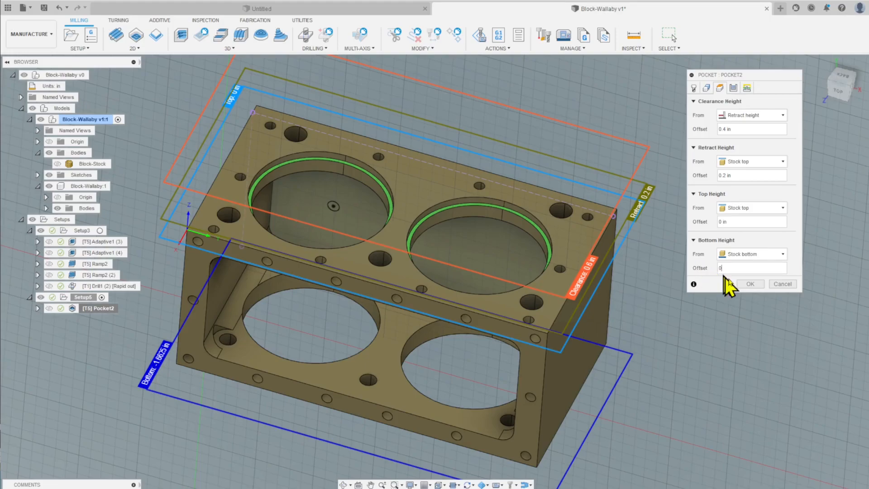
{"action": "left_click", "coordinate": [751, 284]}
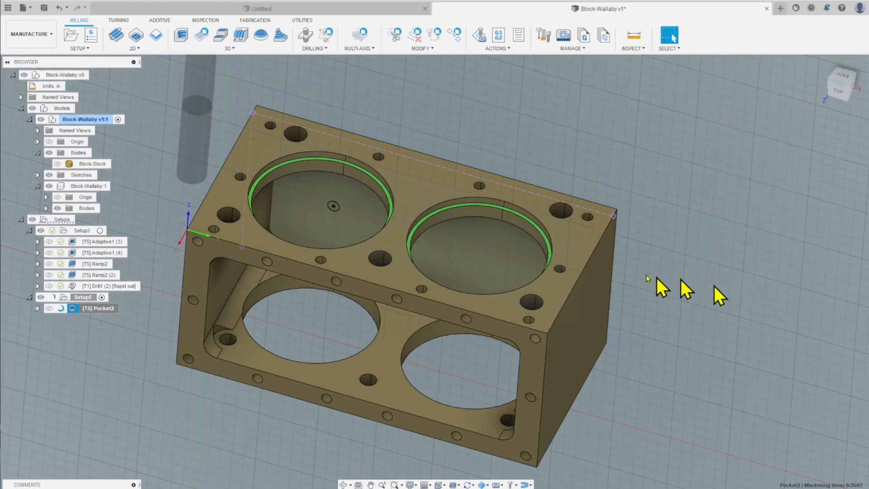
Turn on Continue Rest Machining in the second setup, keeping its stock from the preceding setup
{"action": "mouse_move", "coordinate": [579, 281]}
{"action": "middle_mouse_down", "text": "shift"}
{"action": "mouse_move", "coordinate": [579, 316]}
{"action": "mouse_move", "coordinate": [585, 285]}
{"action": "middle_mouse_up", "text": "shift"}
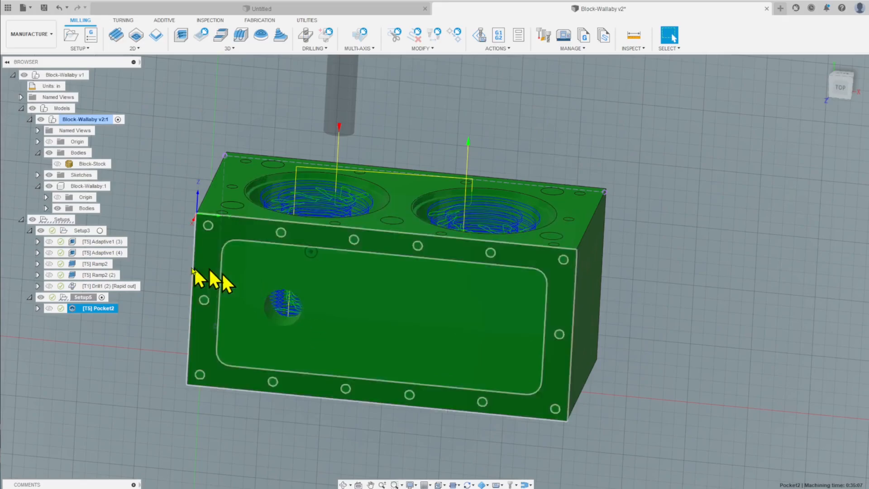
{"action": "right_click", "coordinate": [84, 299]}
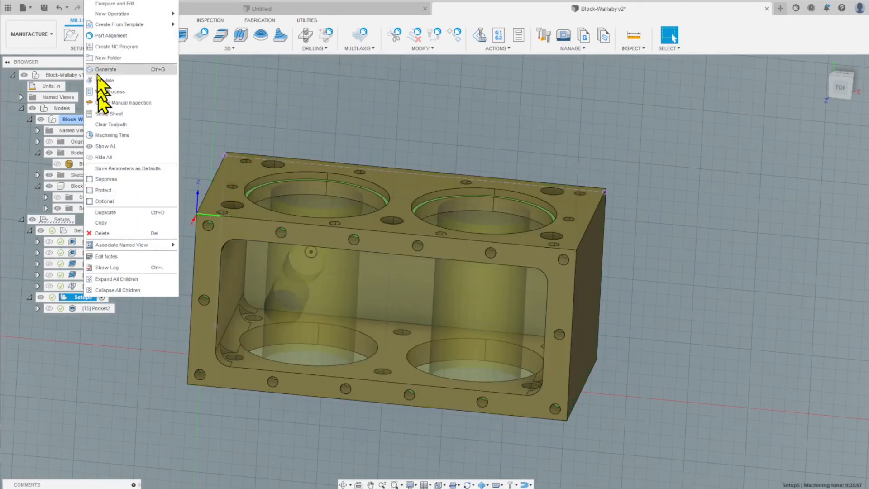
{"action": "left_click", "coordinate": [104, 4]}
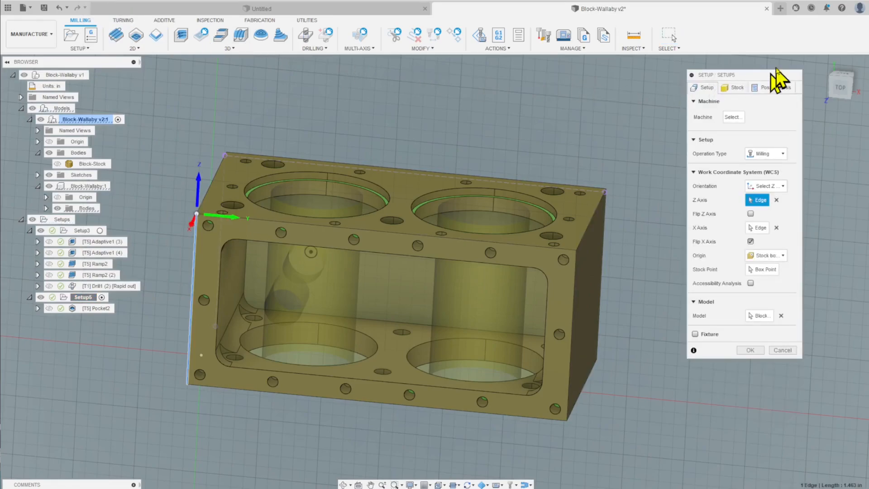
{"action": "left_click_drag", "start_coordinate": [768, 76], "coordinate": [700, 86]}
{"action": "left_click", "coordinate": [691, 98]}
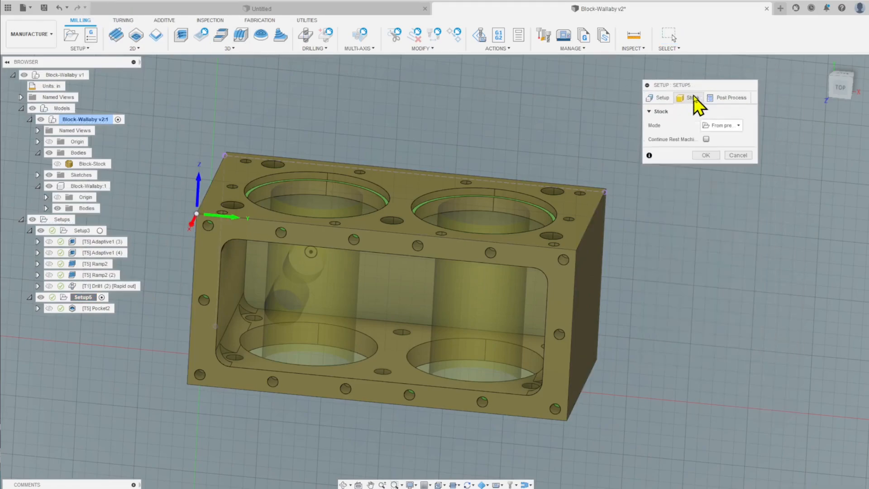
{"action": "left_click", "coordinate": [737, 125]}
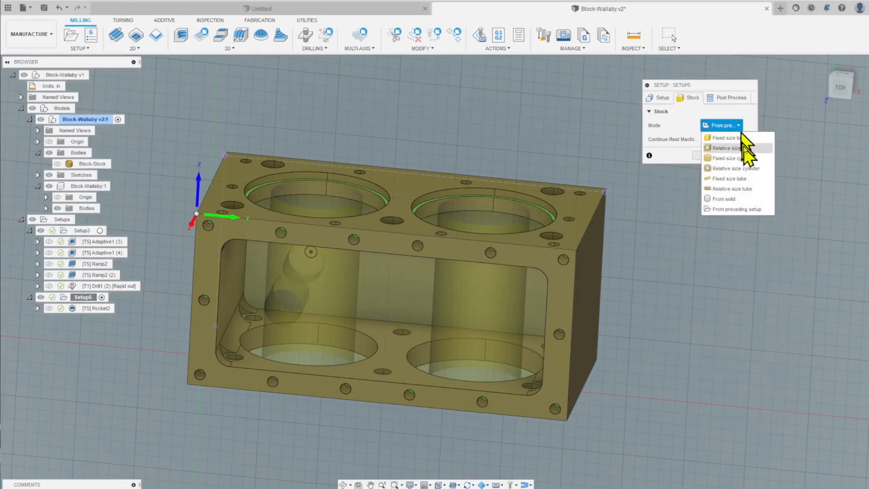
{"action": "left_click", "coordinate": [750, 209]}
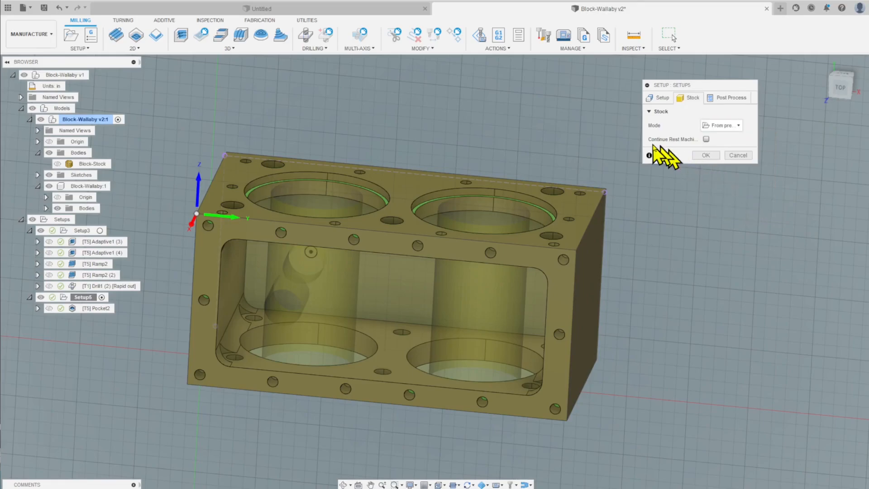
{"action": "left_click", "coordinate": [708, 140]}
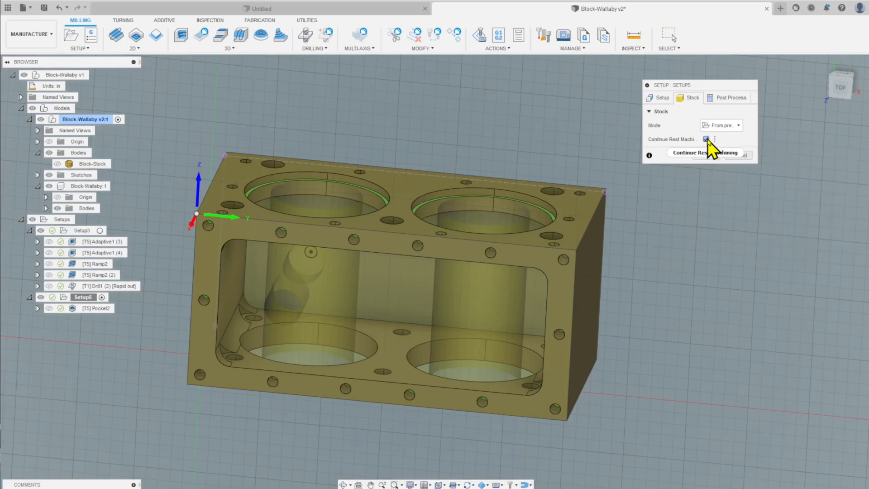
{"action": "left_click", "coordinate": [706, 155]}
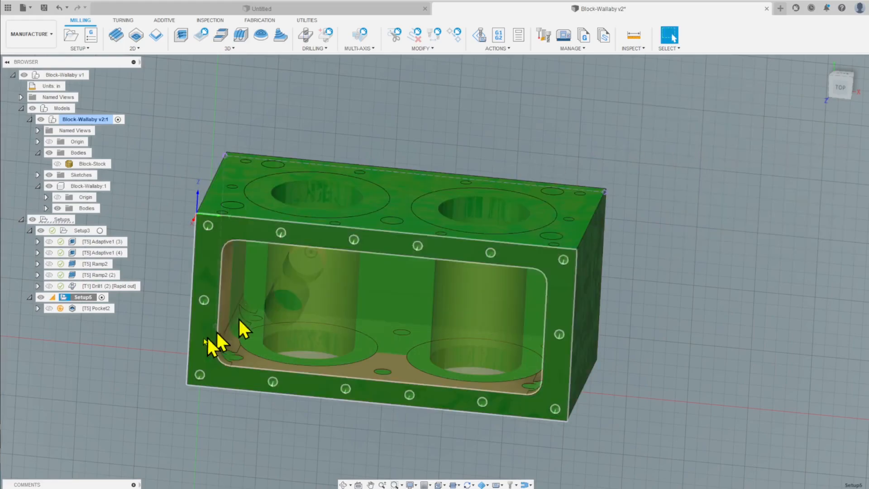
Regenerate the second setup's pocket operation and inspect its toolpath through both bores
{"action": "left_click", "coordinate": [100, 308]}
{"action": "right_click", "coordinate": [101, 309]}
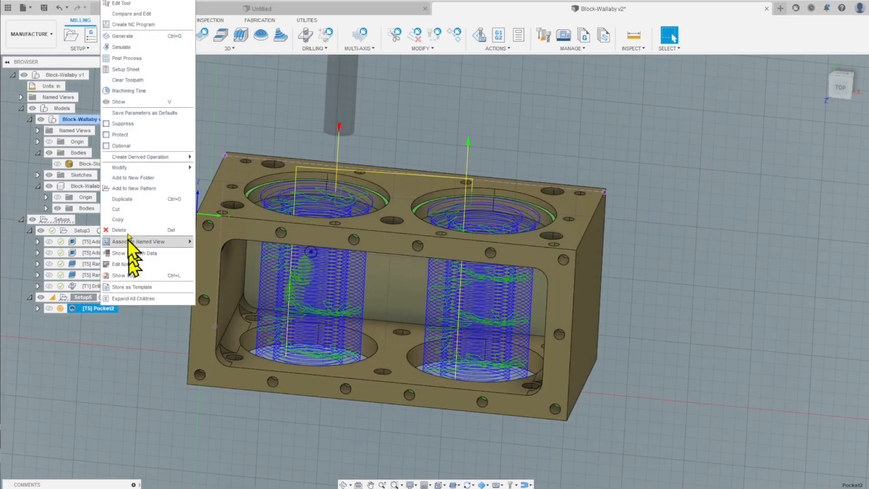
{"action": "left_click", "coordinate": [119, 36]}
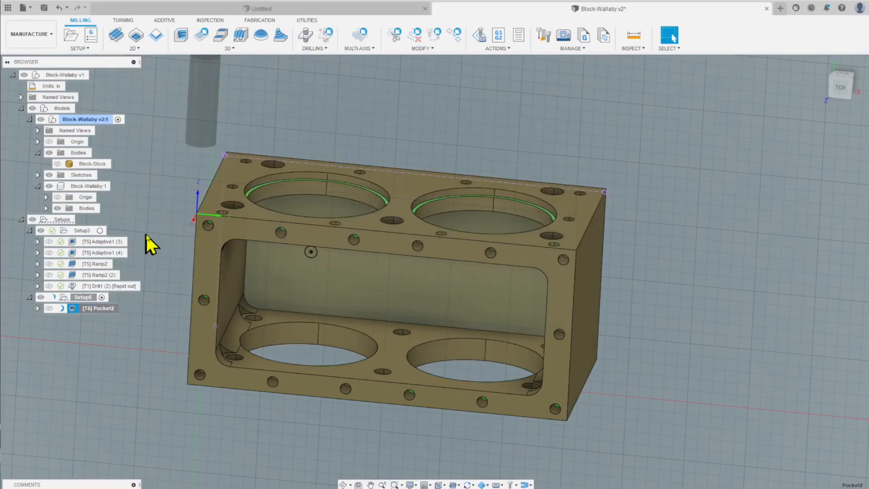
{"action": "middle_click_drag", "start_coordinate": [330, 262], "coordinate": [330, 290], "text": "shift"}
{"action": "middle_click_drag", "start_coordinate": [318, 362], "coordinate": [365, 329], "text": "shift"}
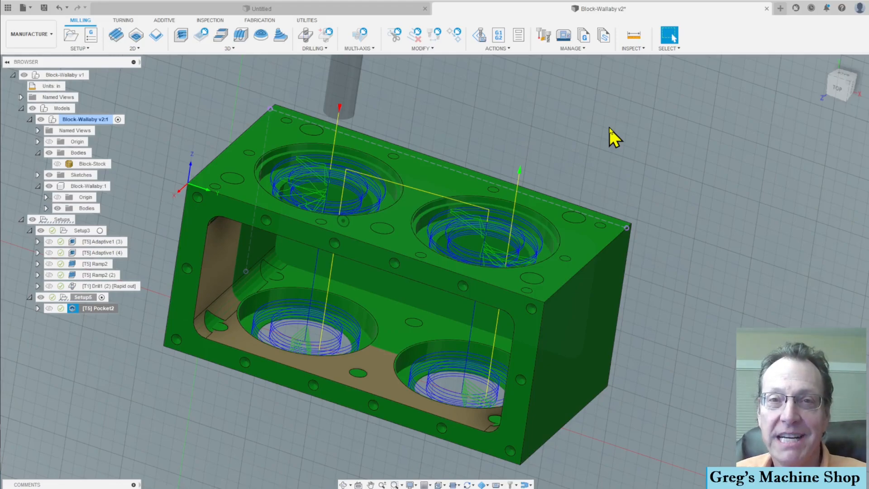